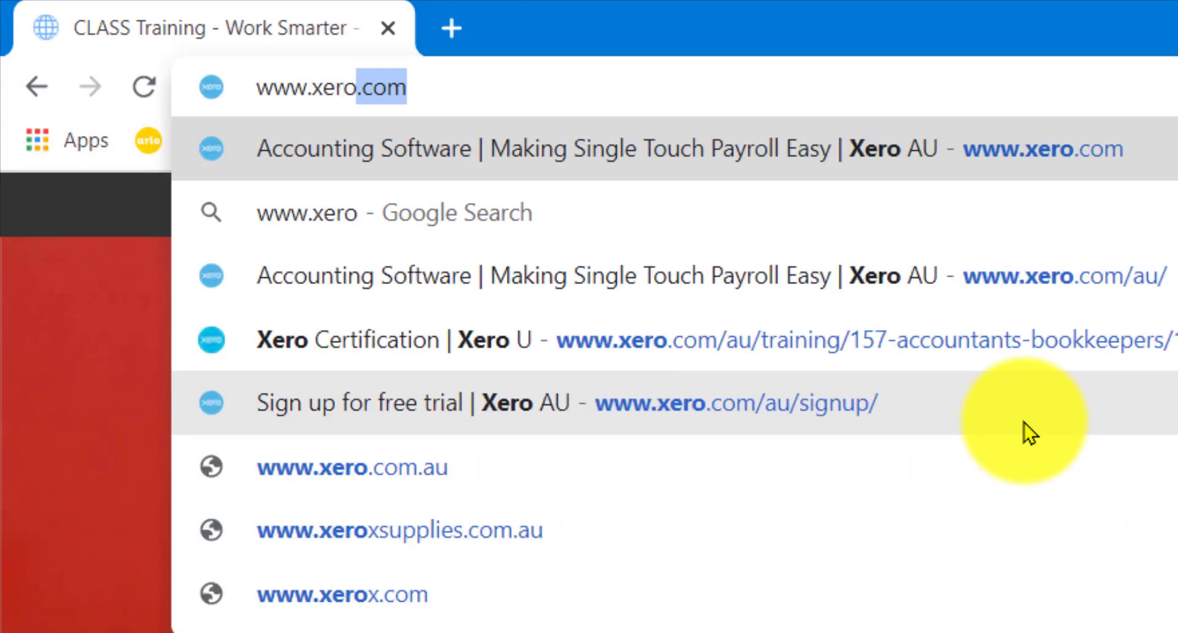
type(".com")
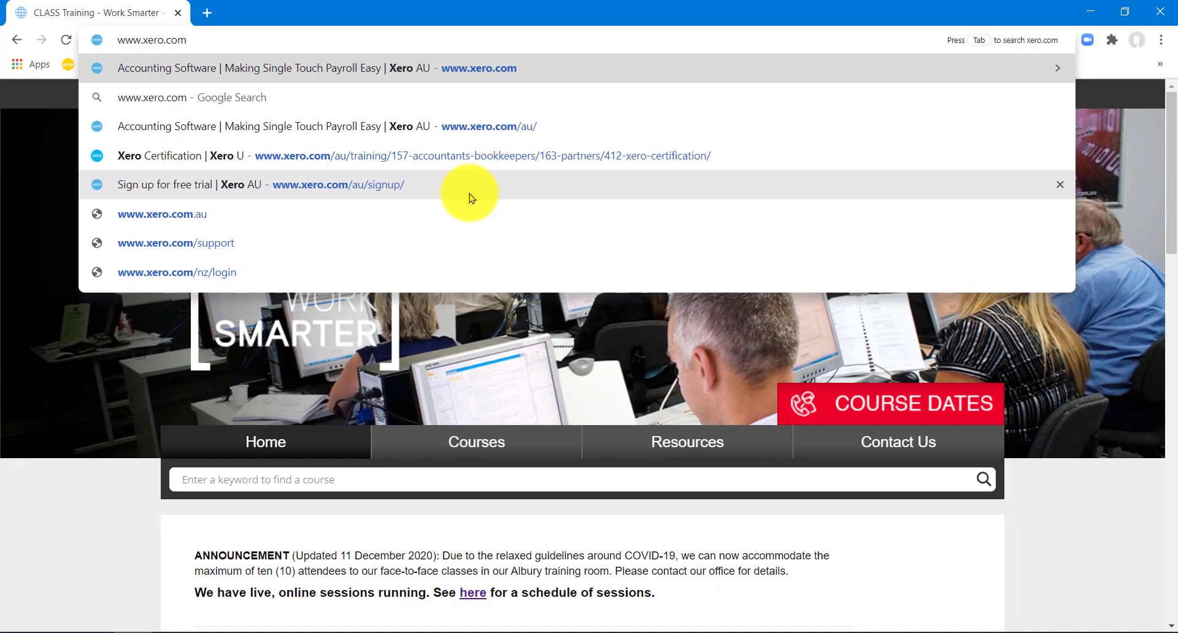
key("Return")
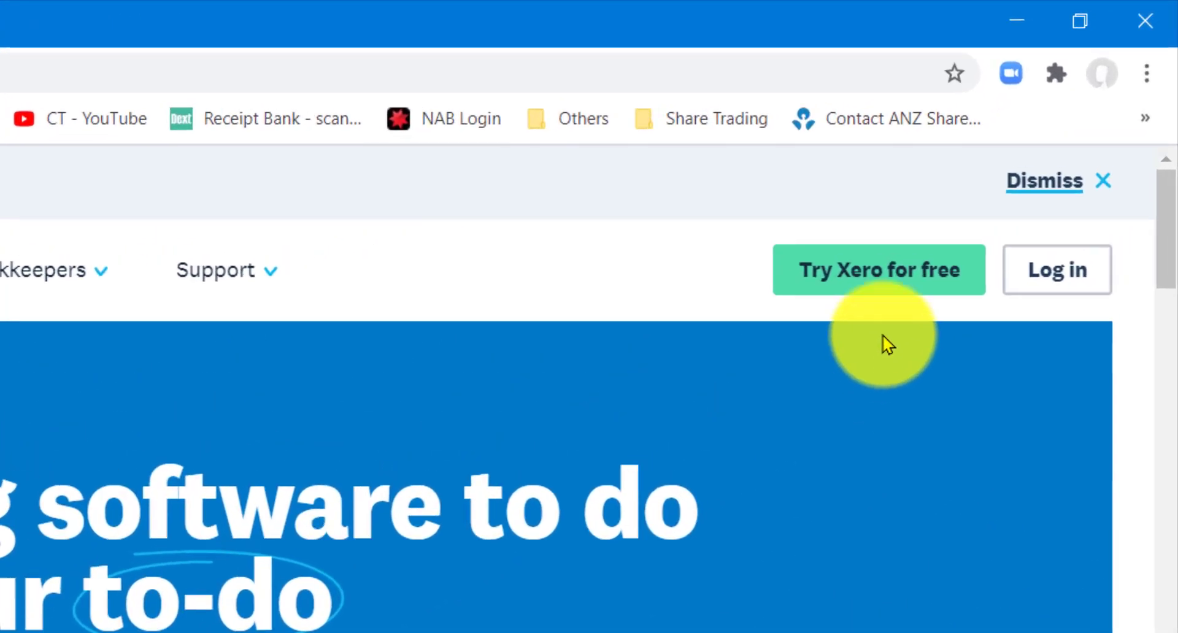
left_click(877, 286)
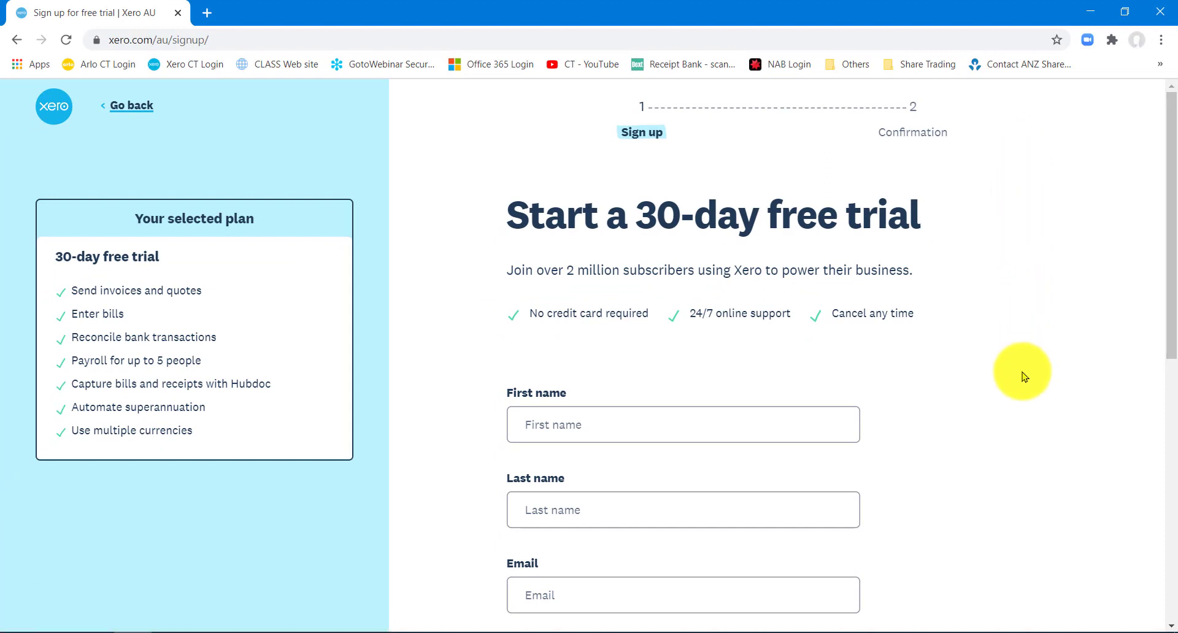
Step: Fill in the first name, last name and e-mail address on the 30-day free trial form
scroll(1023, 375, "down", 3)
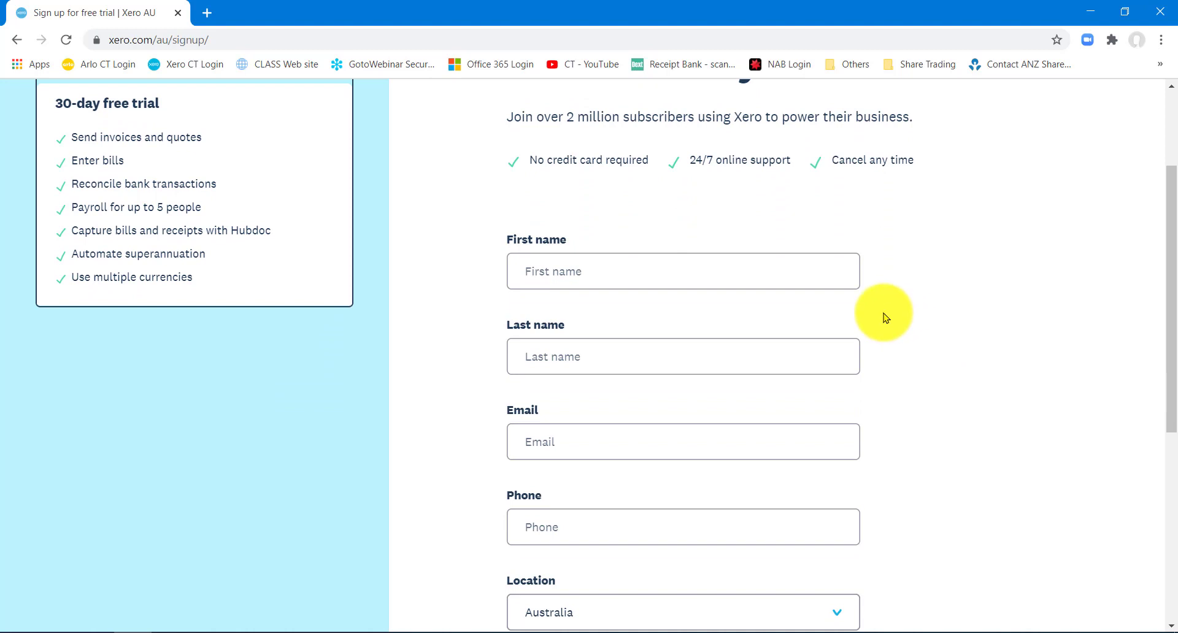
left_click(643, 264)
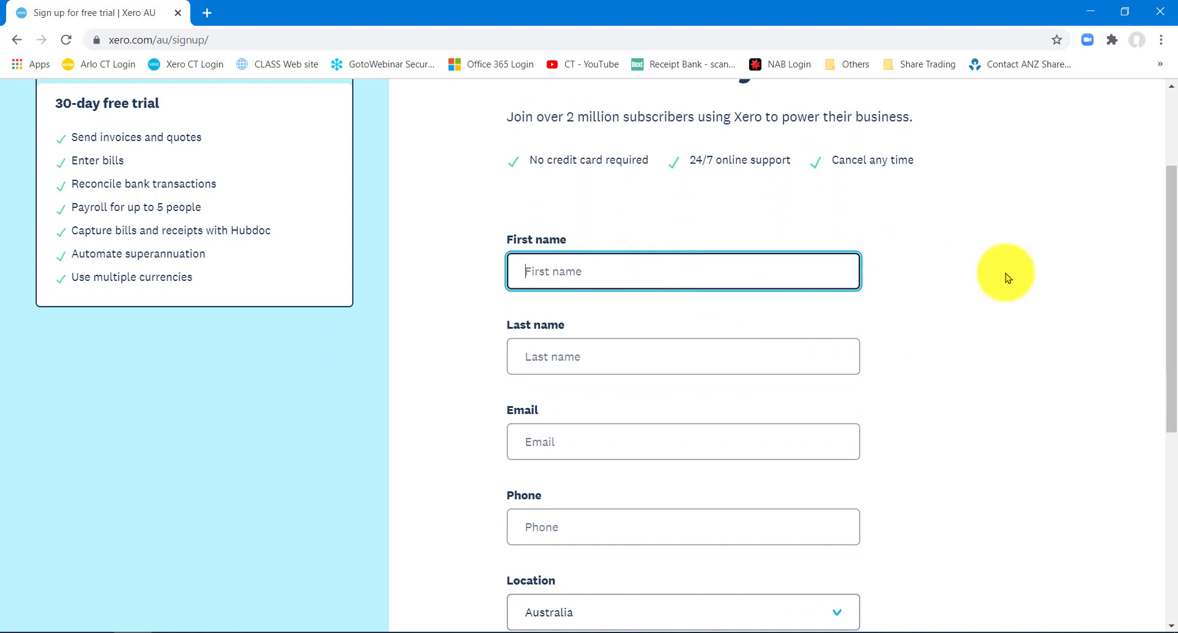
type("Bill")
key("Tab")
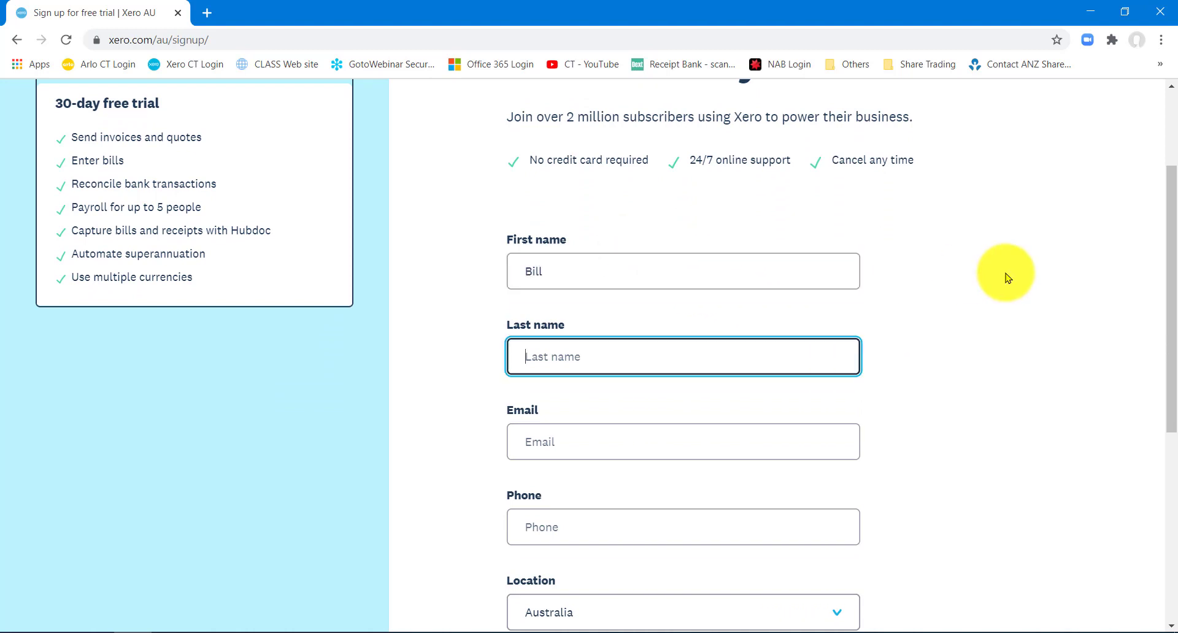
type("Smith")
left_click(606, 441)
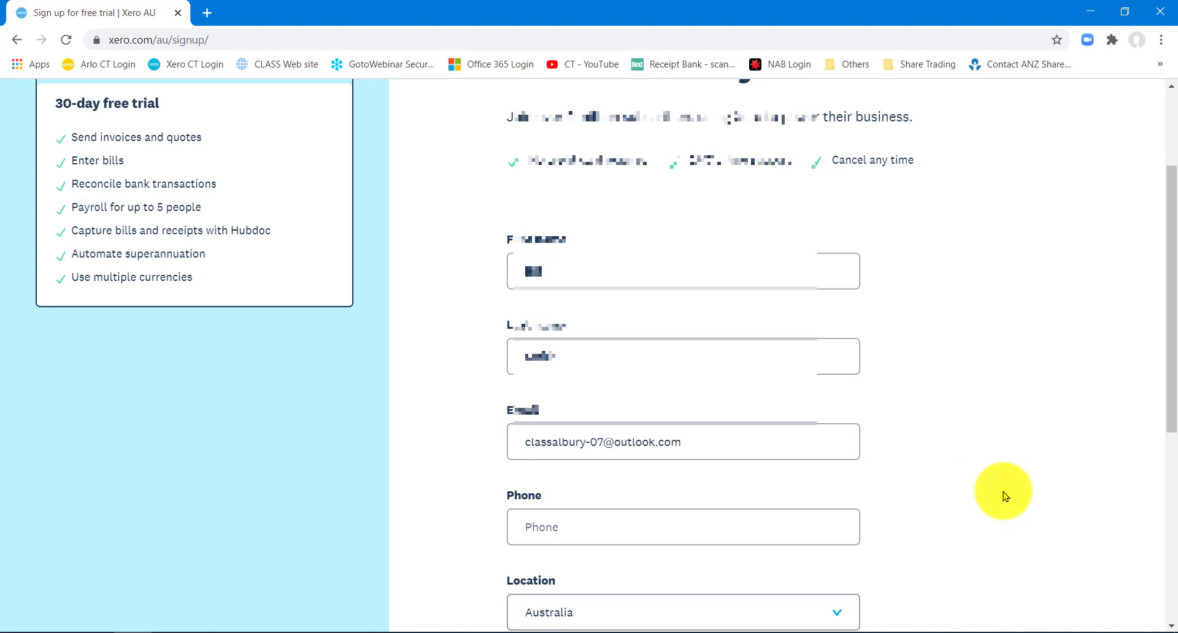
Step: Enter the contact phone number on the sign-up form
scroll(1005, 495, "down", 3)
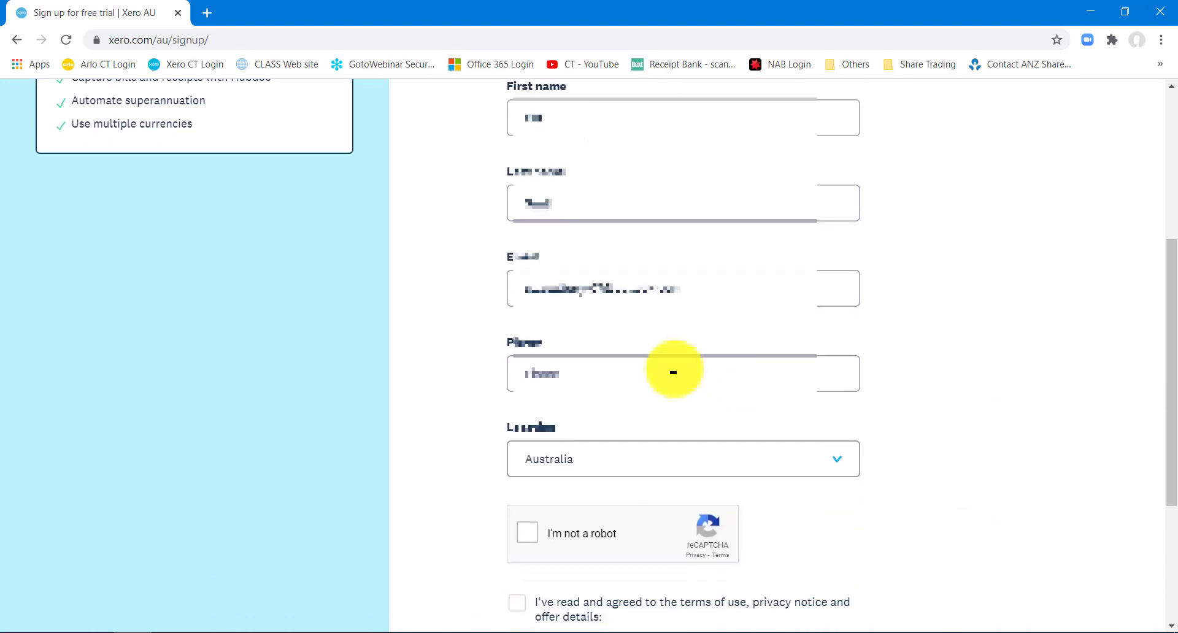
left_click(669, 367)
type("0411 111 11")
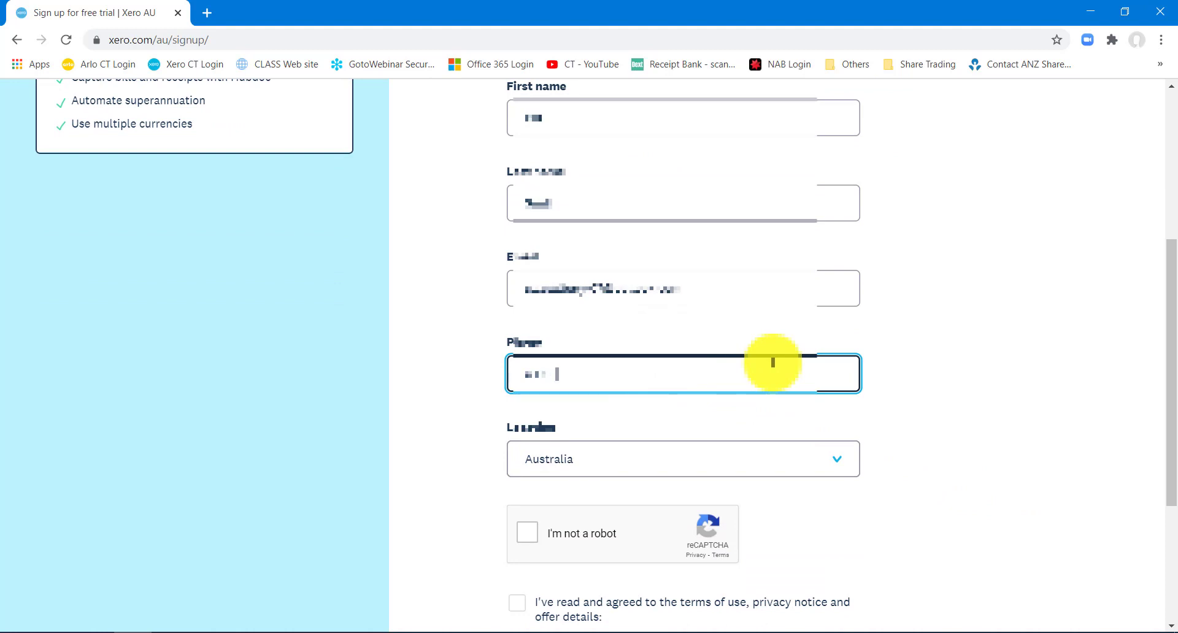
left_click(961, 392)
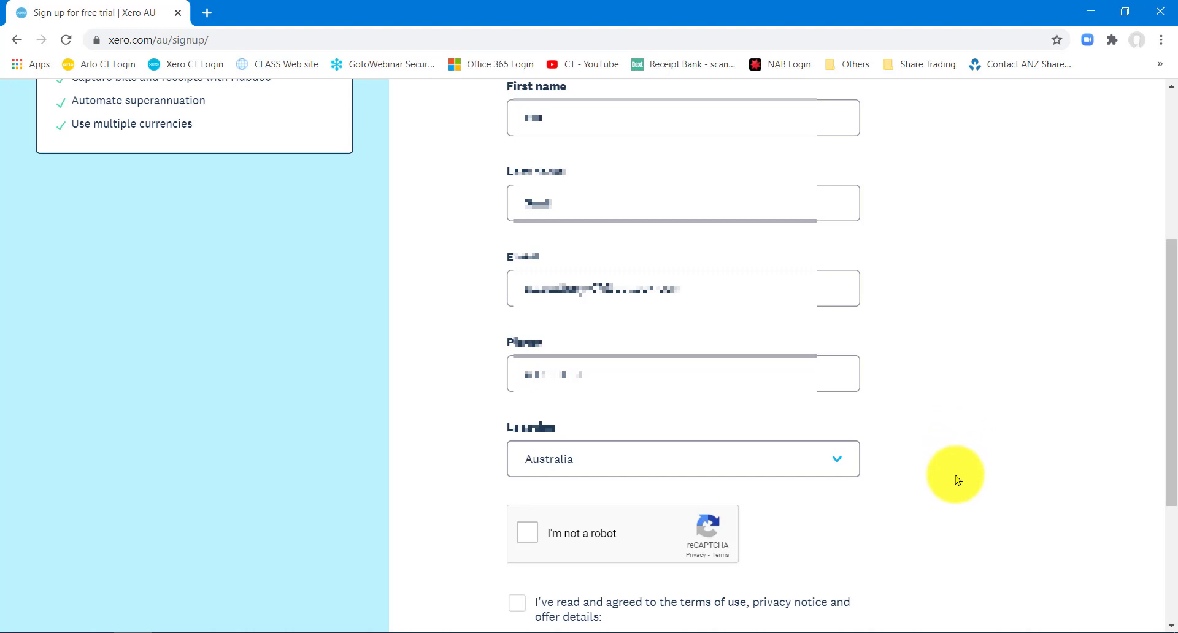
Step: Complete the reCAPTCHA check, agree to the terms of use, privacy notice and offer details, and submit the sign-up form
scroll(954, 478, "down", 1)
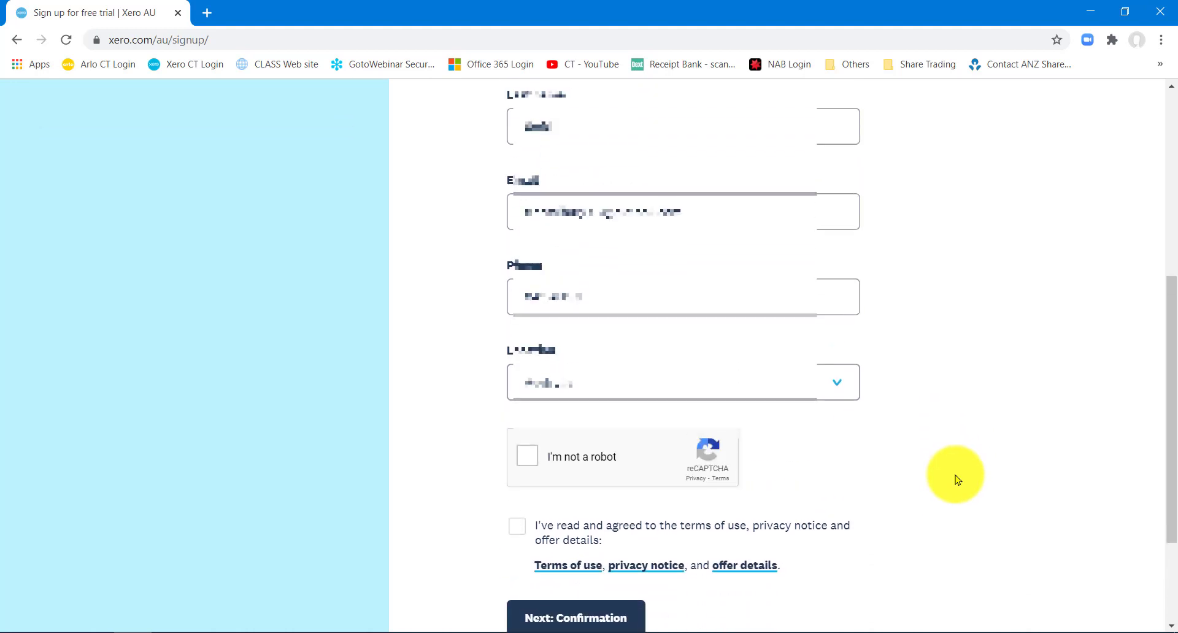
scroll(955, 478, "down", 1)
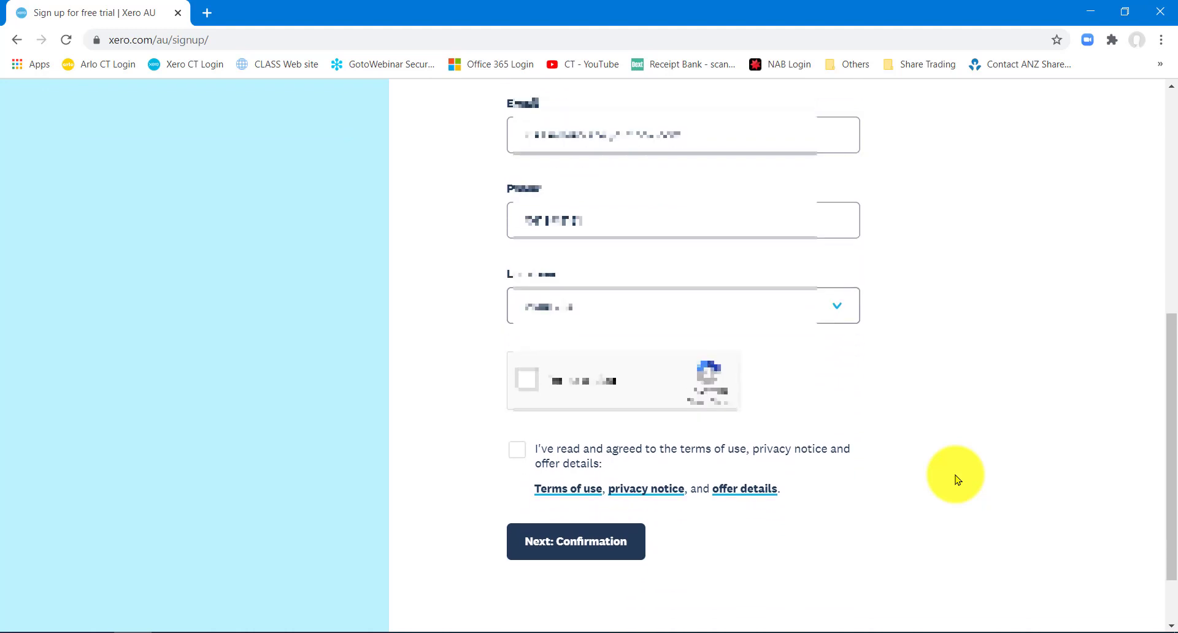
left_click(527, 381)
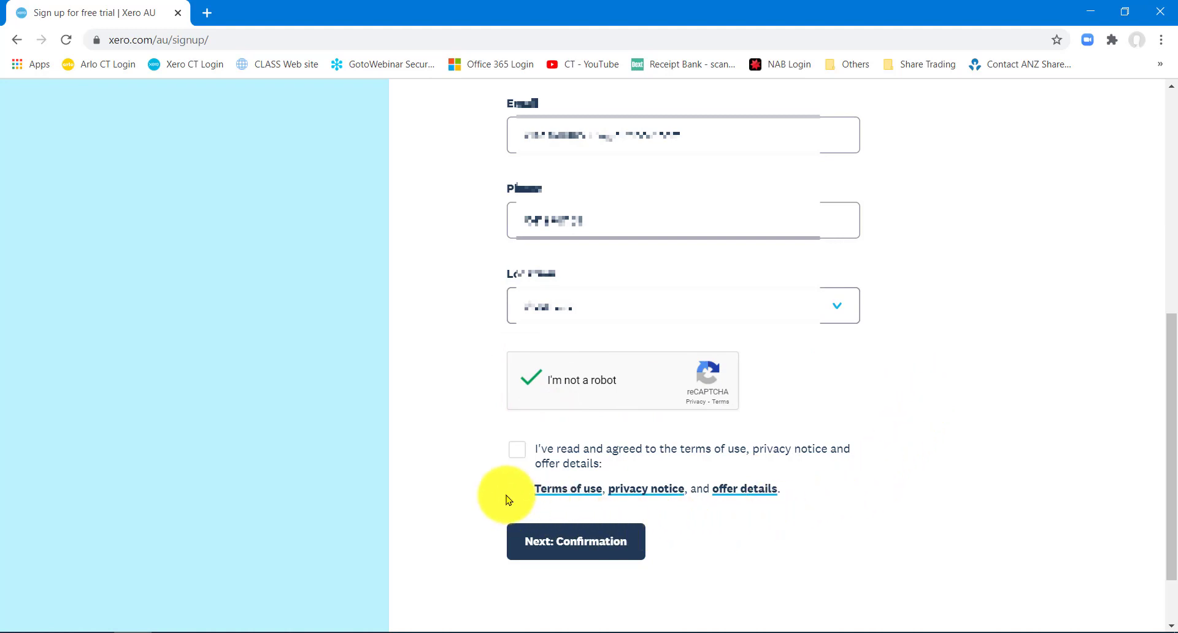
left_click(518, 457)
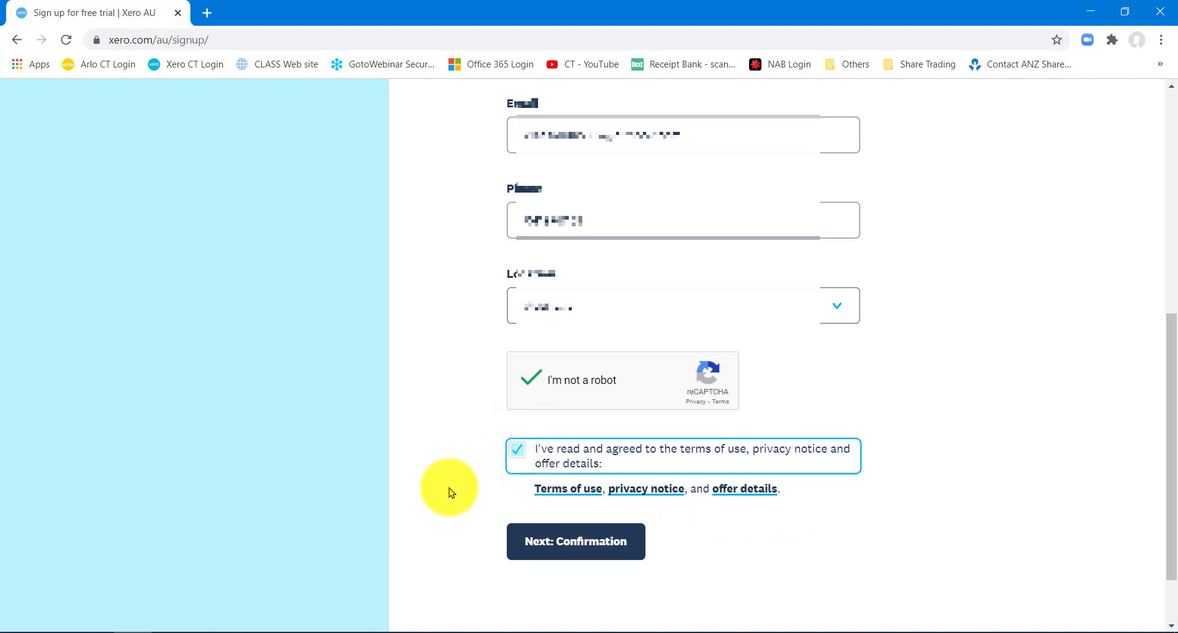
left_click(584, 547)
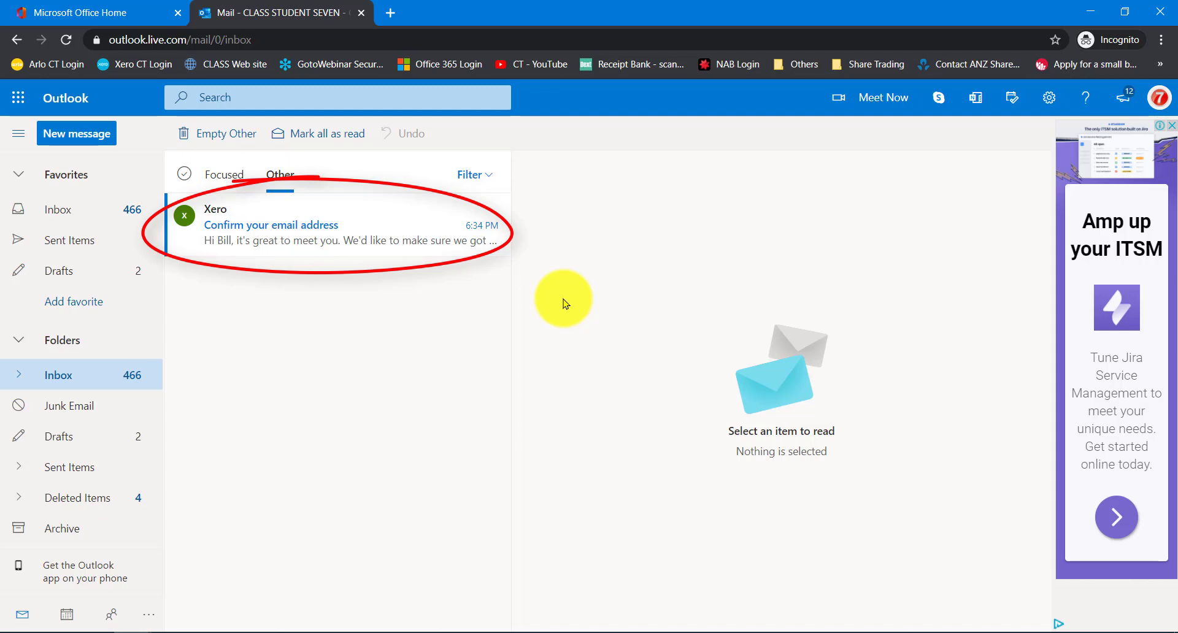
Step: Confirm the e-mail address from Xero's message in the Outlook inbox and activate the account with a password for Australia
left_click(341, 232)
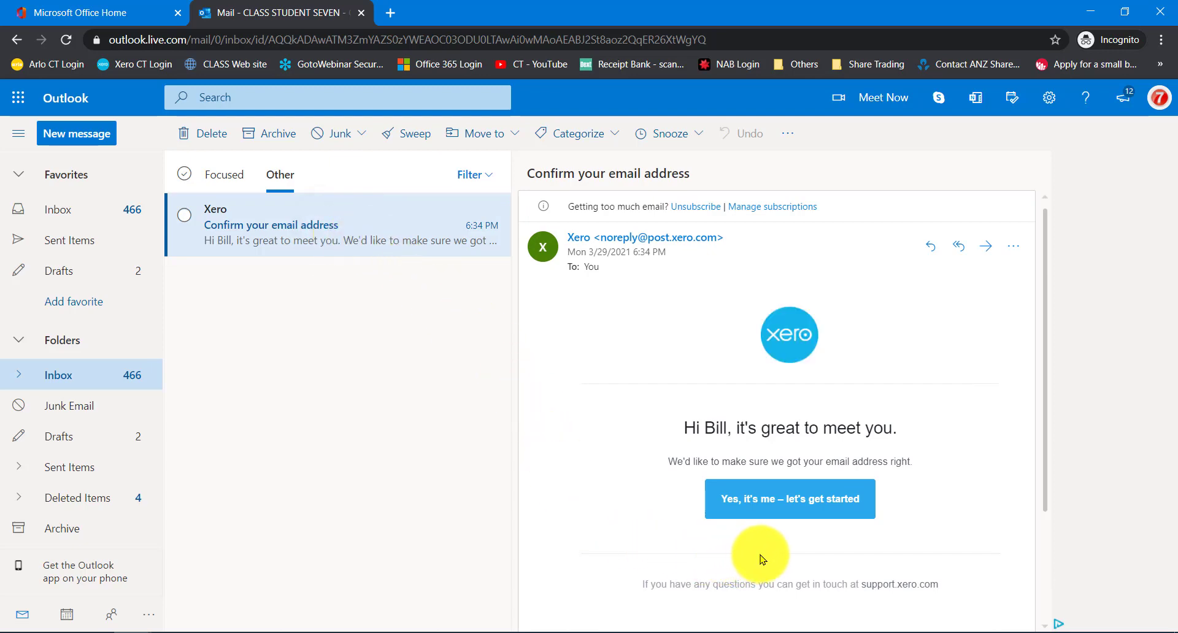
left_click(782, 505)
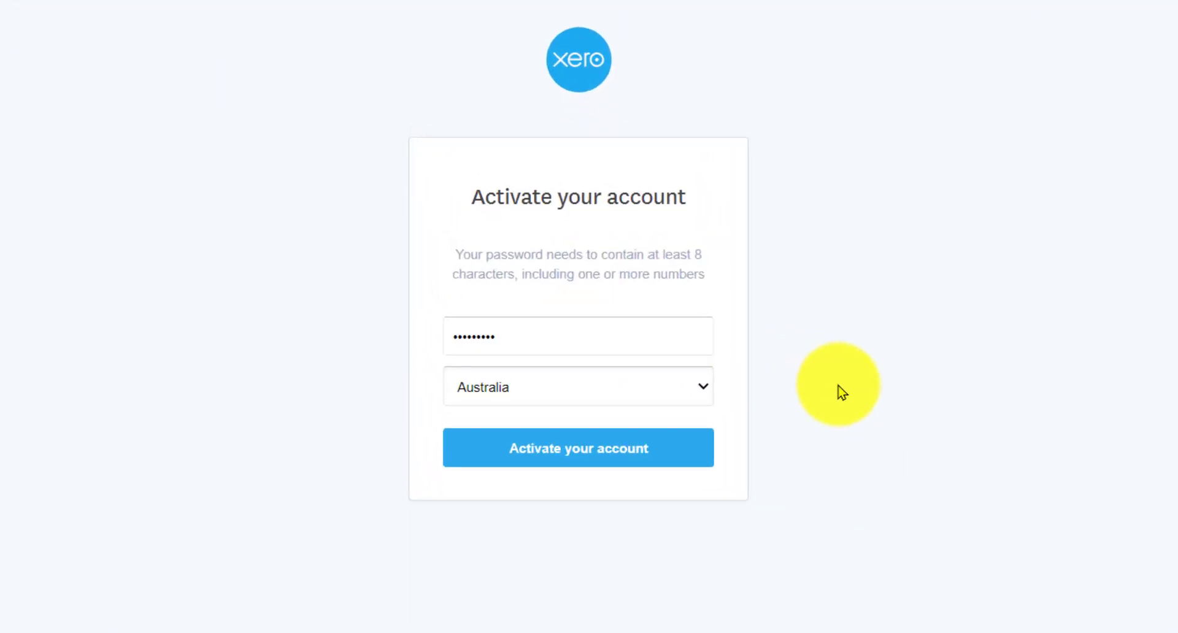
left_click(574, 454)
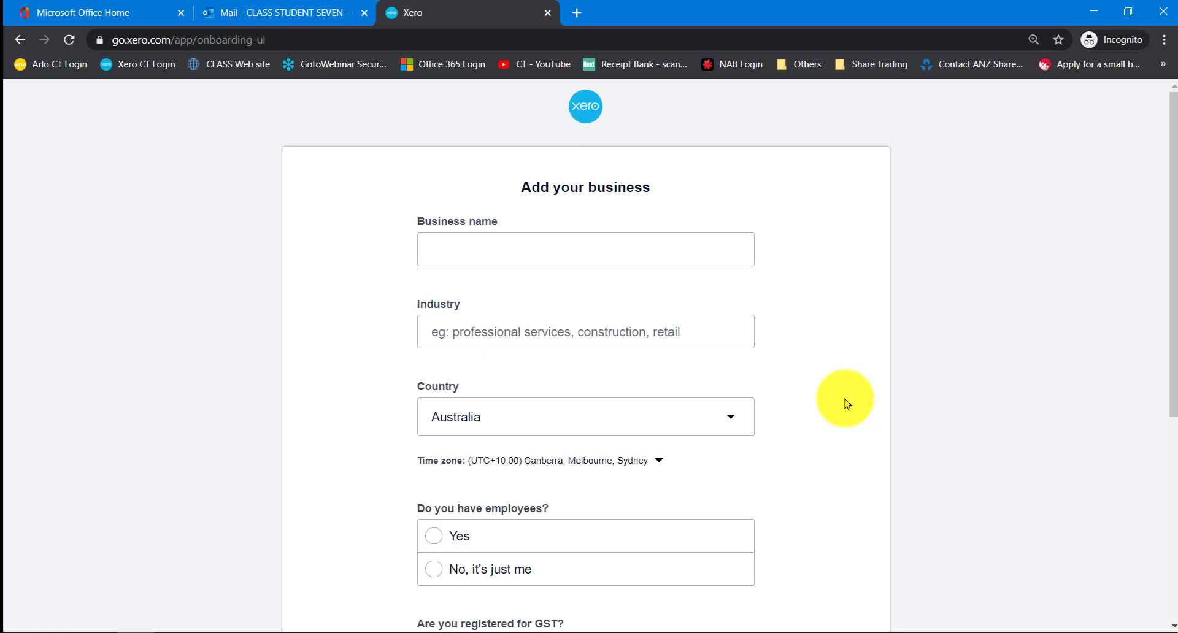
Step: Set the business name to My Business and the industry to Business Services
left_click(620, 248)
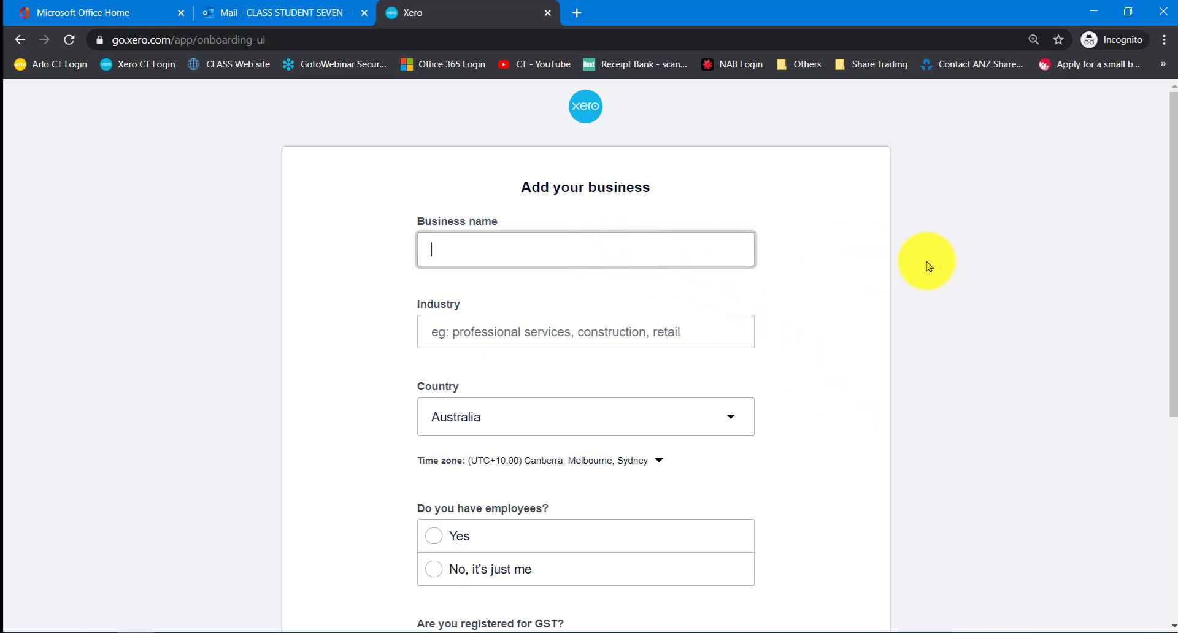
type("My Business")
left_click(523, 336)
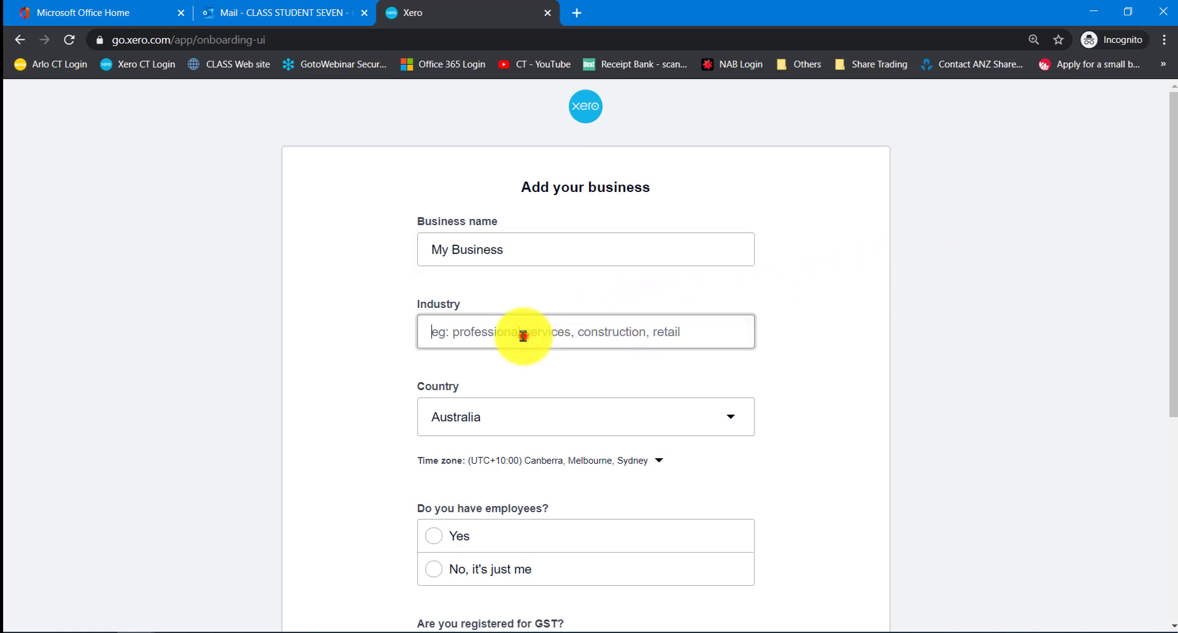
type("bu")
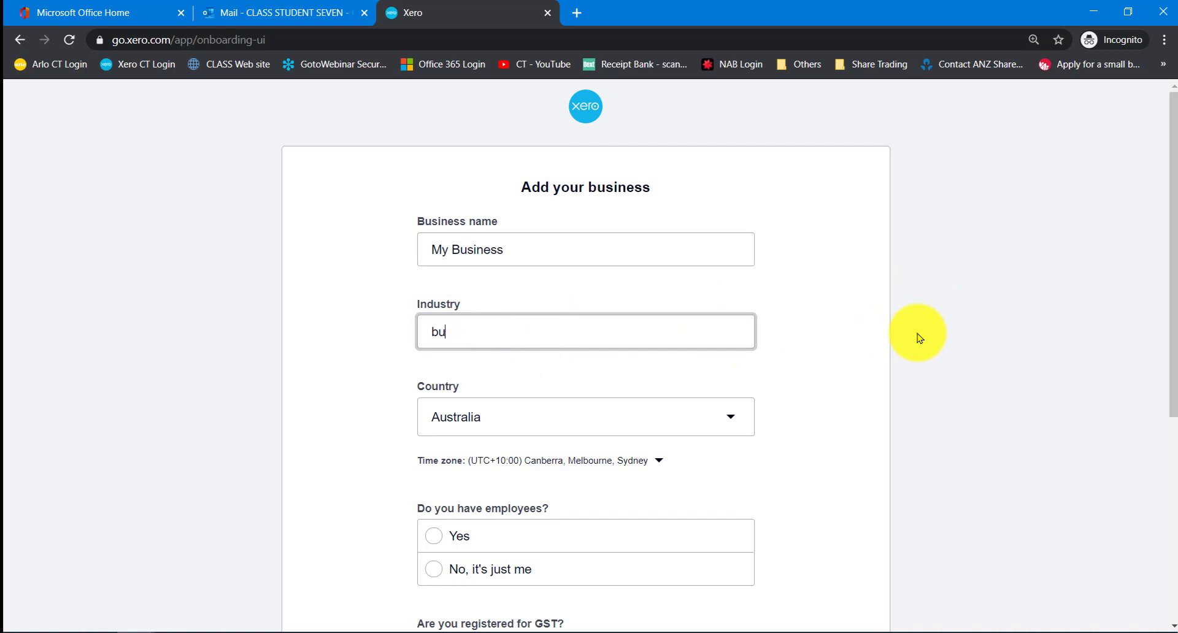
type("siness")
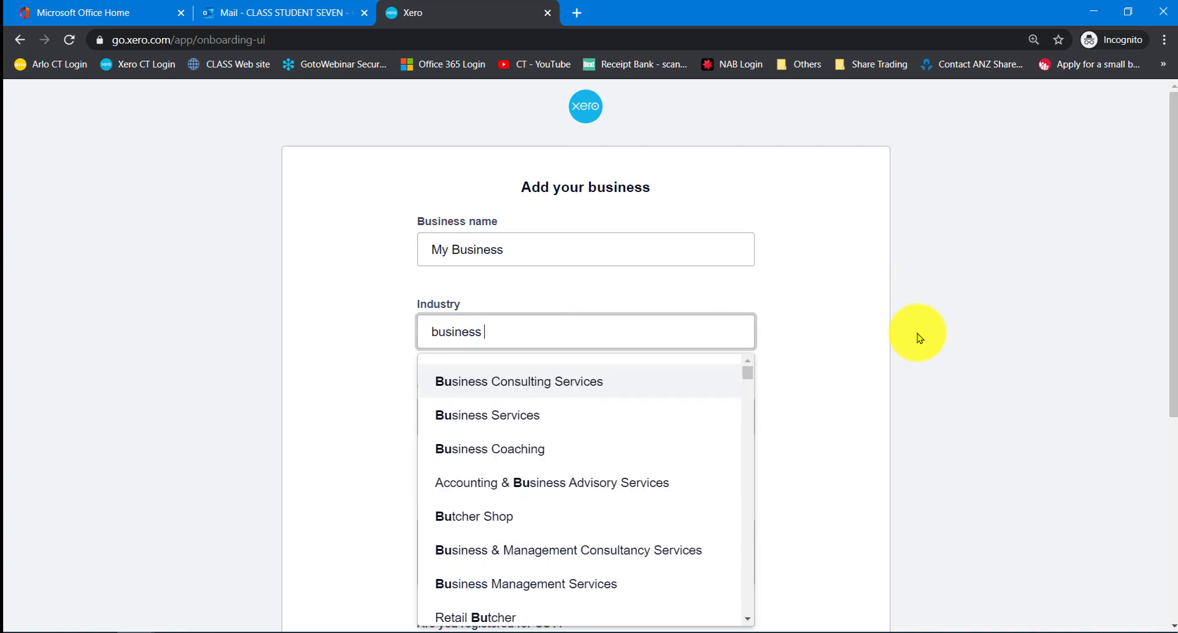
type(" serv")
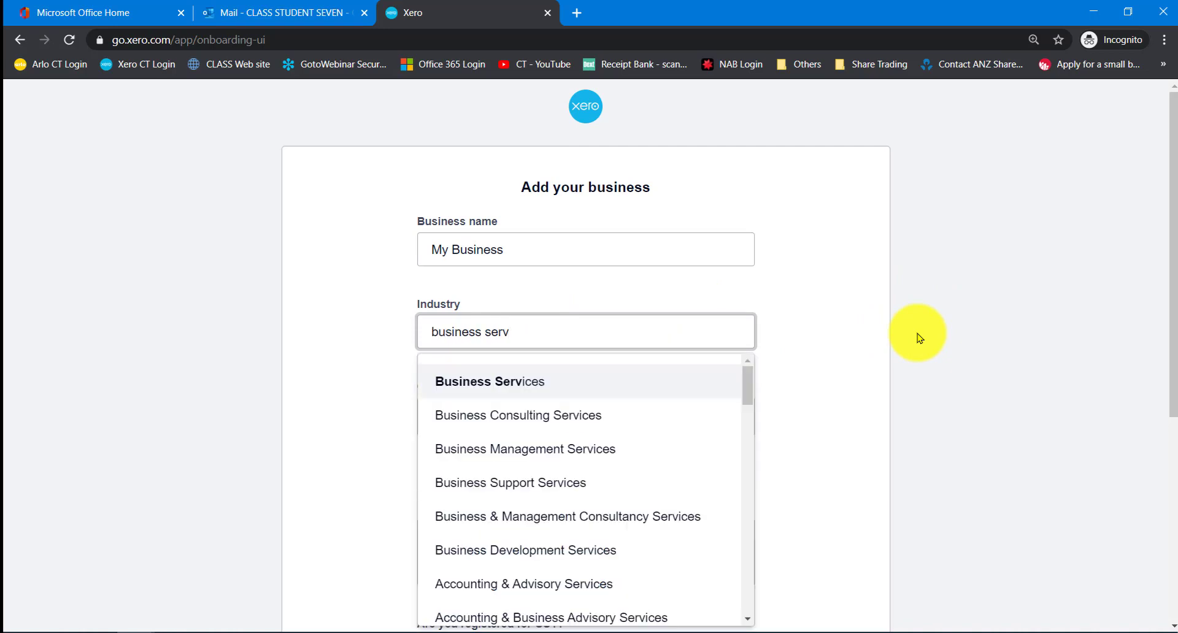
left_click(519, 381)
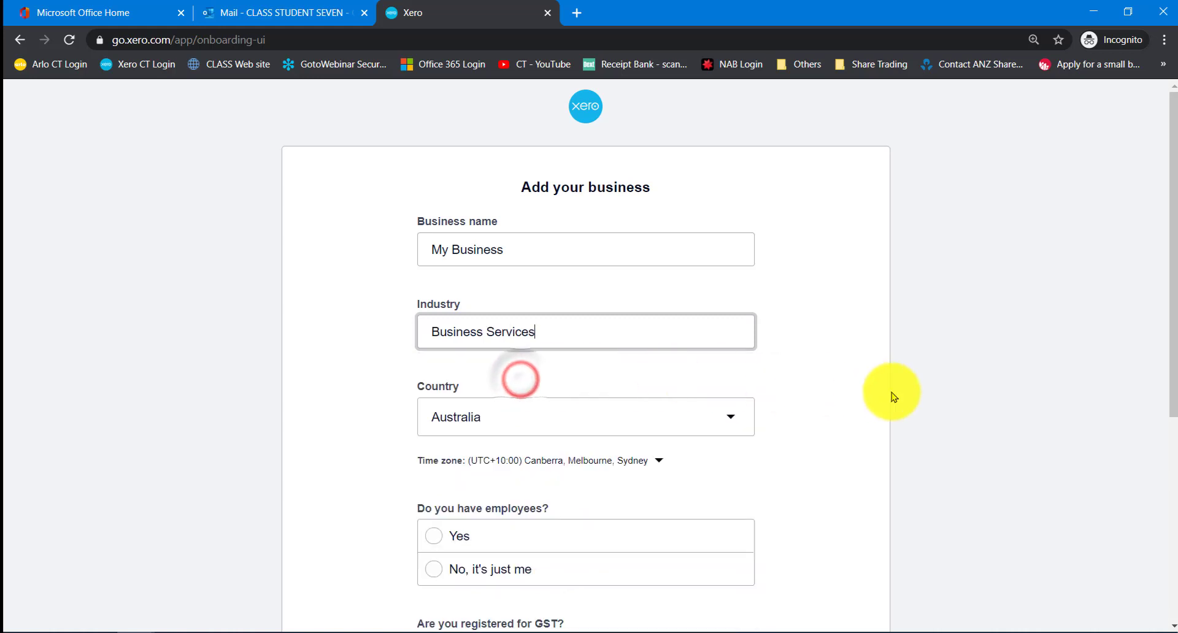
Step: Answer the employees question with "No, it's just me" and start the trial with GST calculation left on
scroll(893, 394, "down", 3)
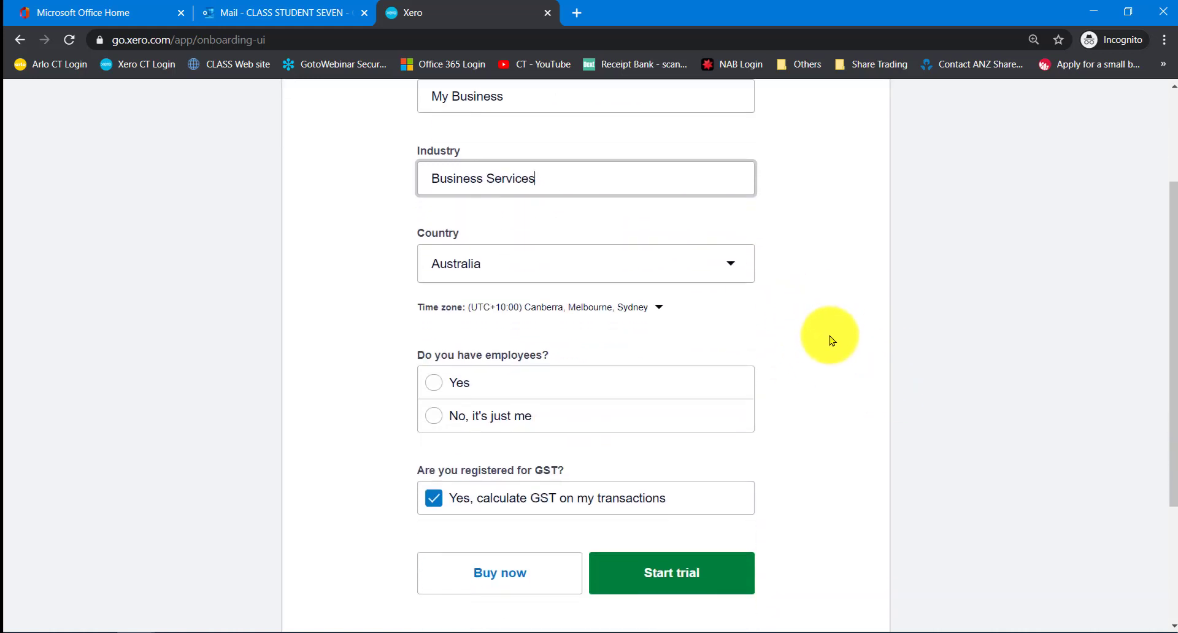
scroll(799, 391, "down", 1)
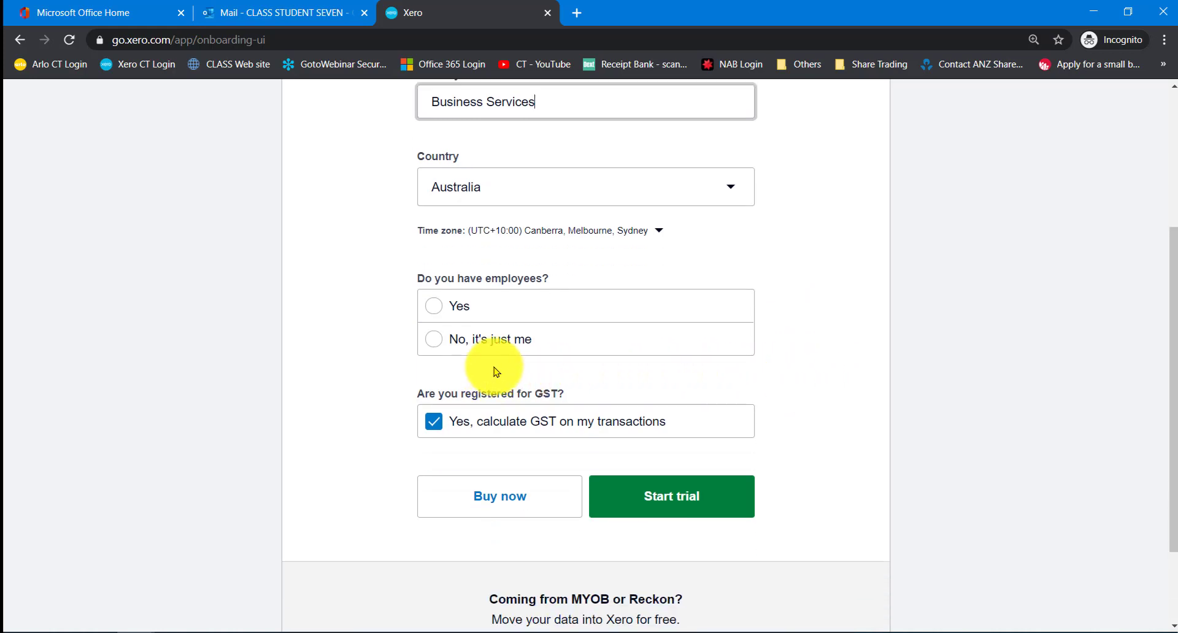
left_click(434, 339)
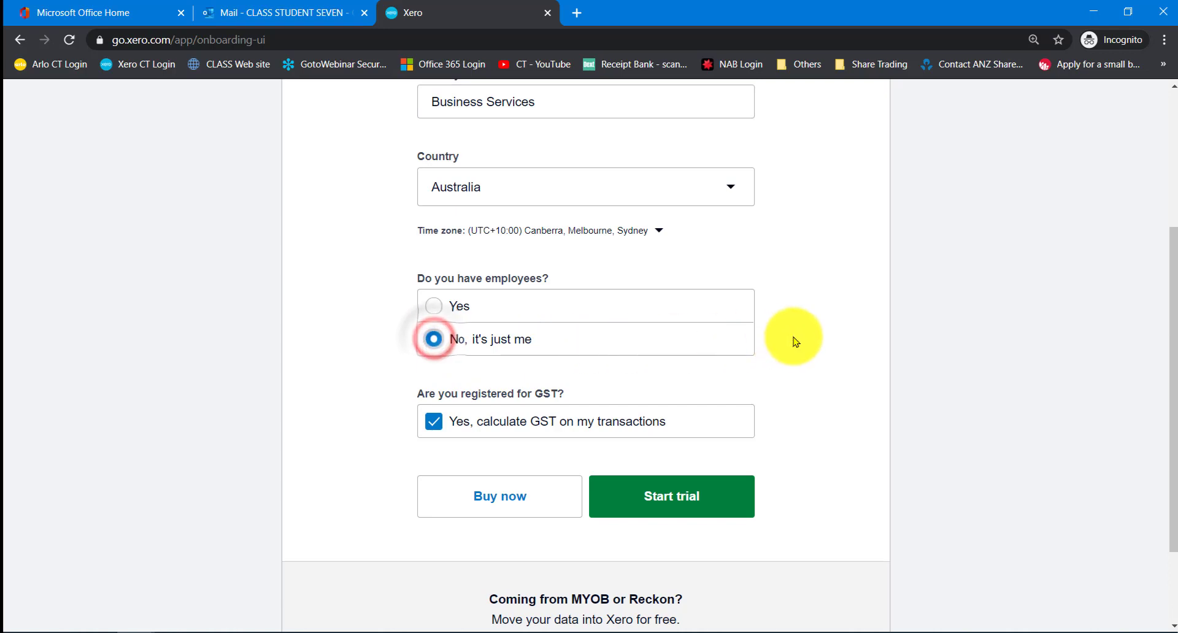
scroll(793, 339, "down", 1)
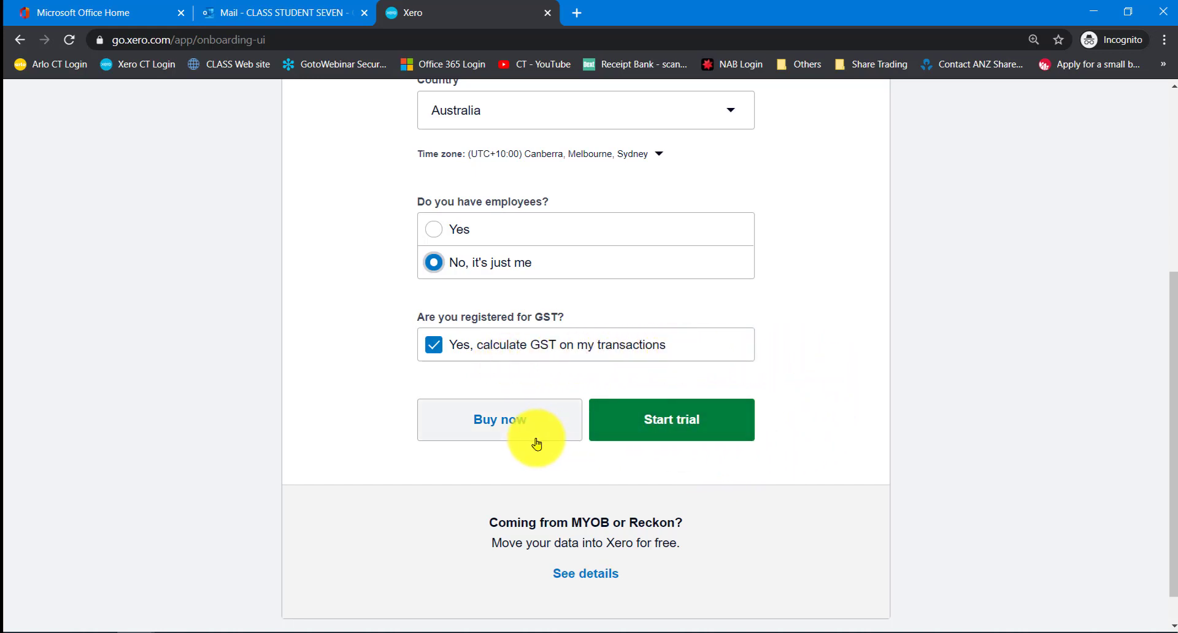
left_click(681, 433)
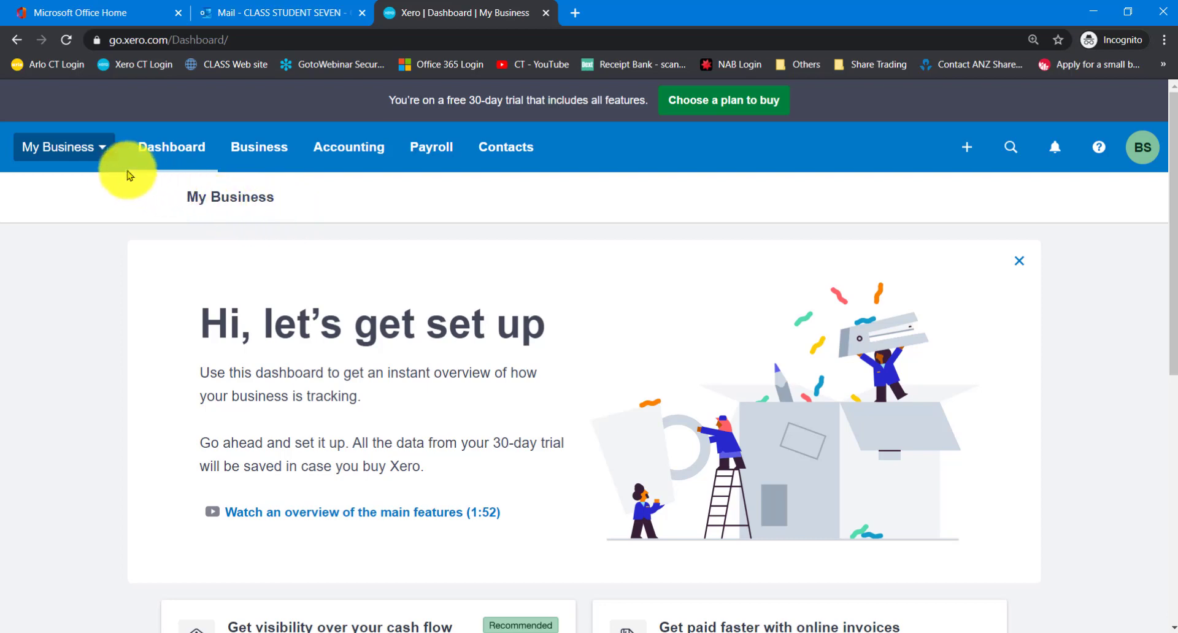
Step: Switch to the Demo Company organisation and return to My Business
left_click(86, 154)
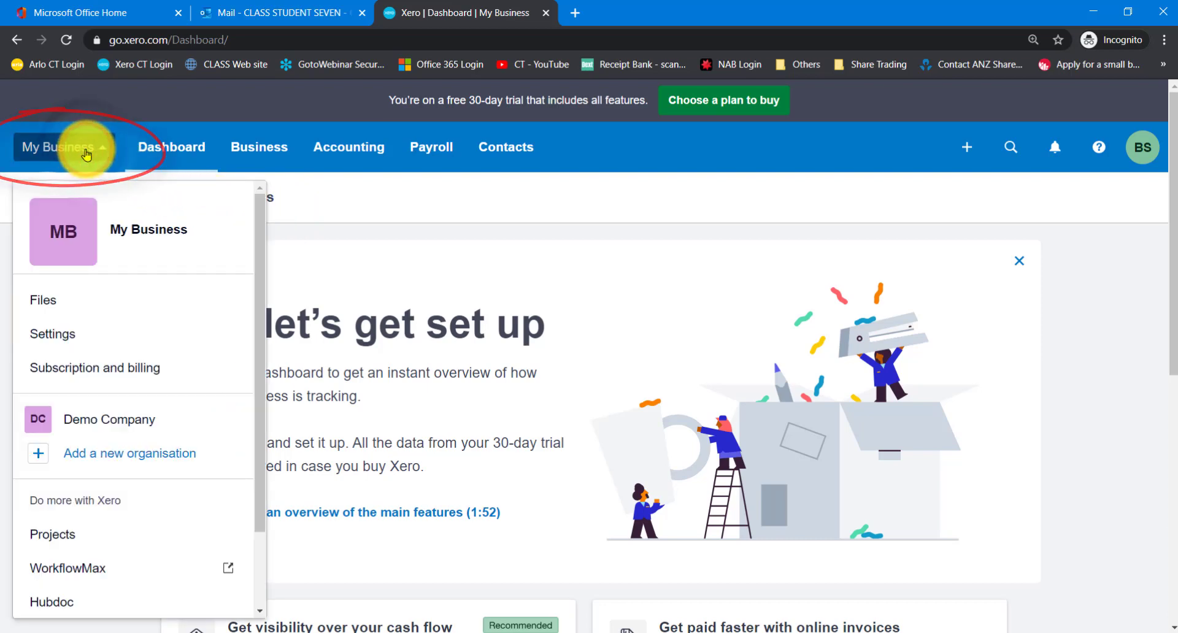
left_click(170, 427)
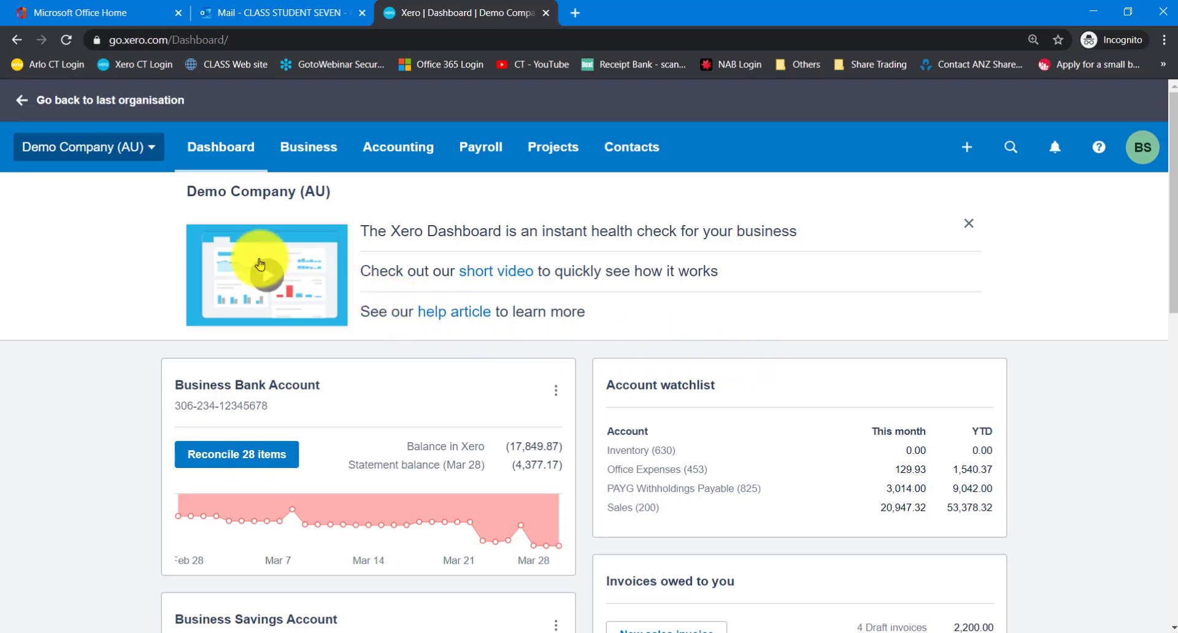
left_click(102, 158)
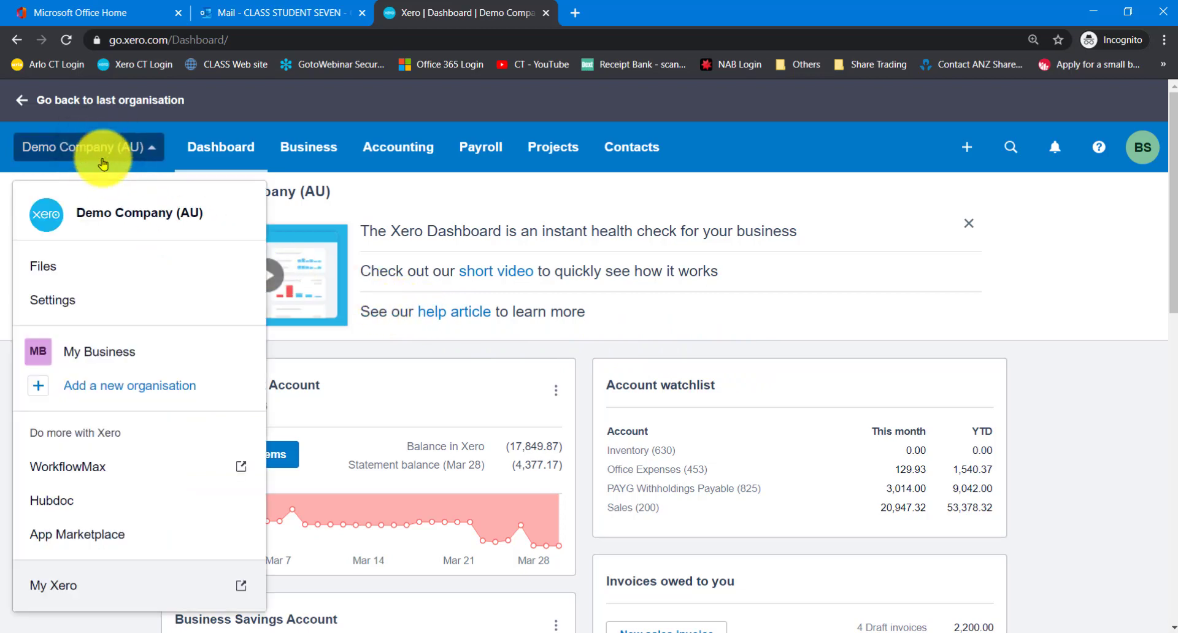
left_click(144, 354)
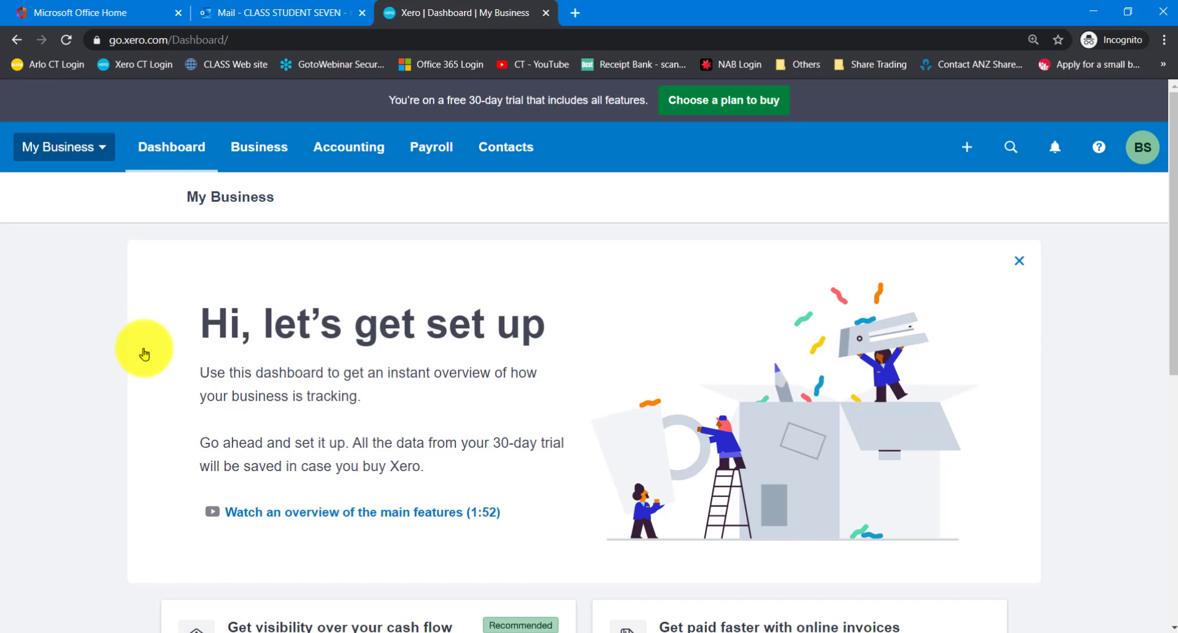
Step: Switch from My Business to the Demo Company (AU) organisation
left_click(78, 151)
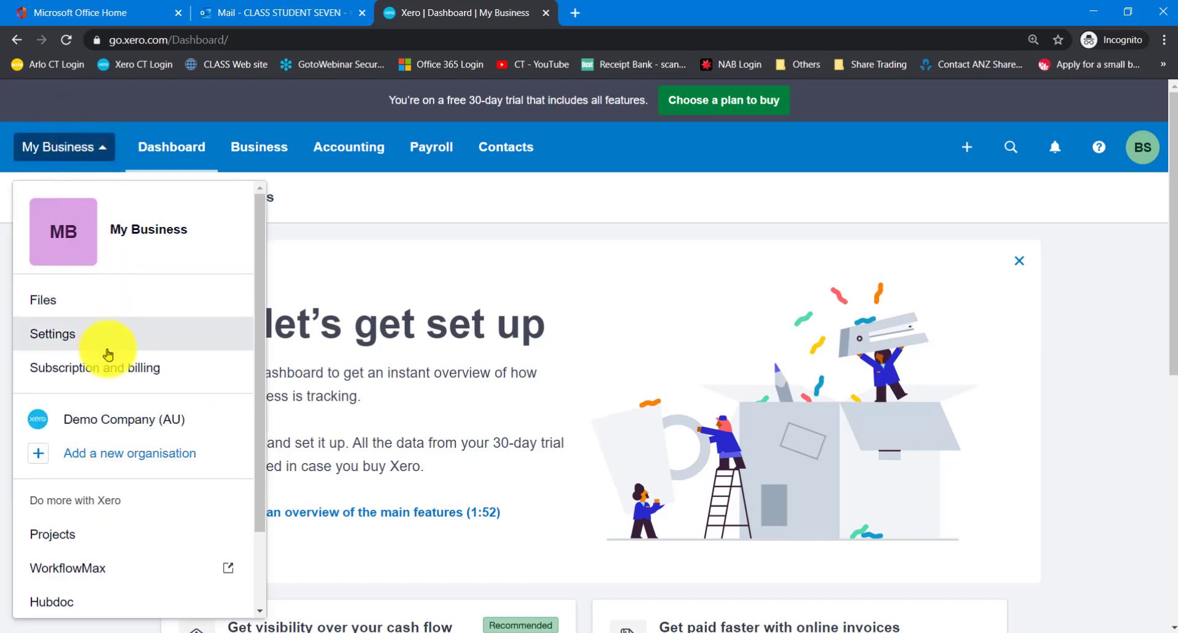
left_click(108, 421)
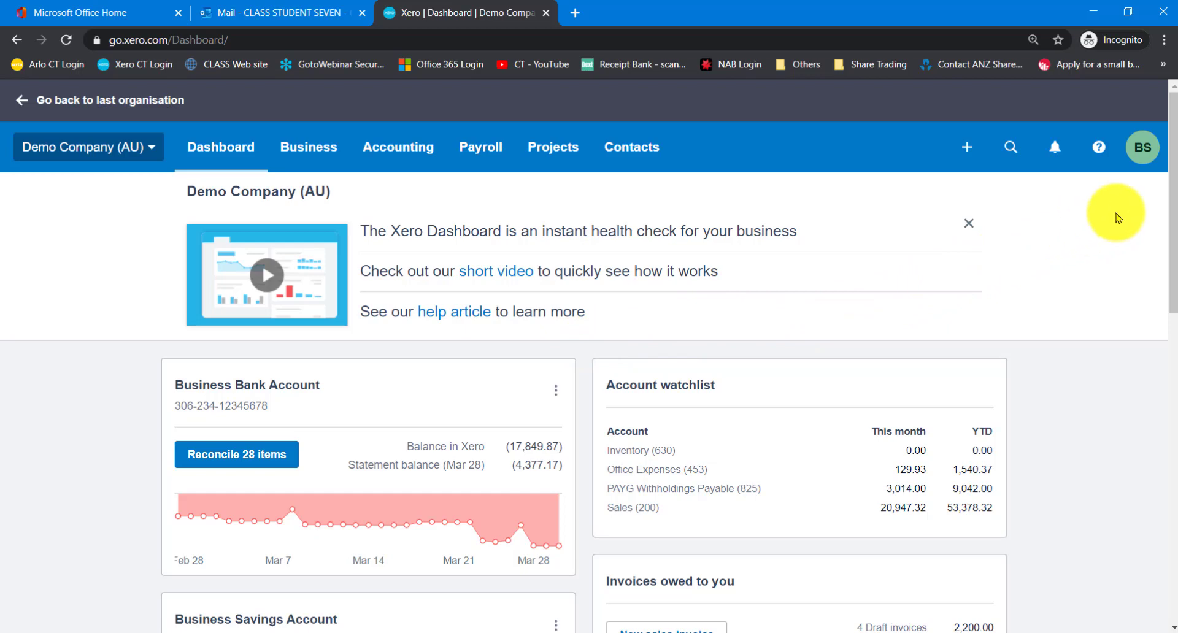
Step: Log out of Xero and log back in with the saved credentials
left_click(1140, 159)
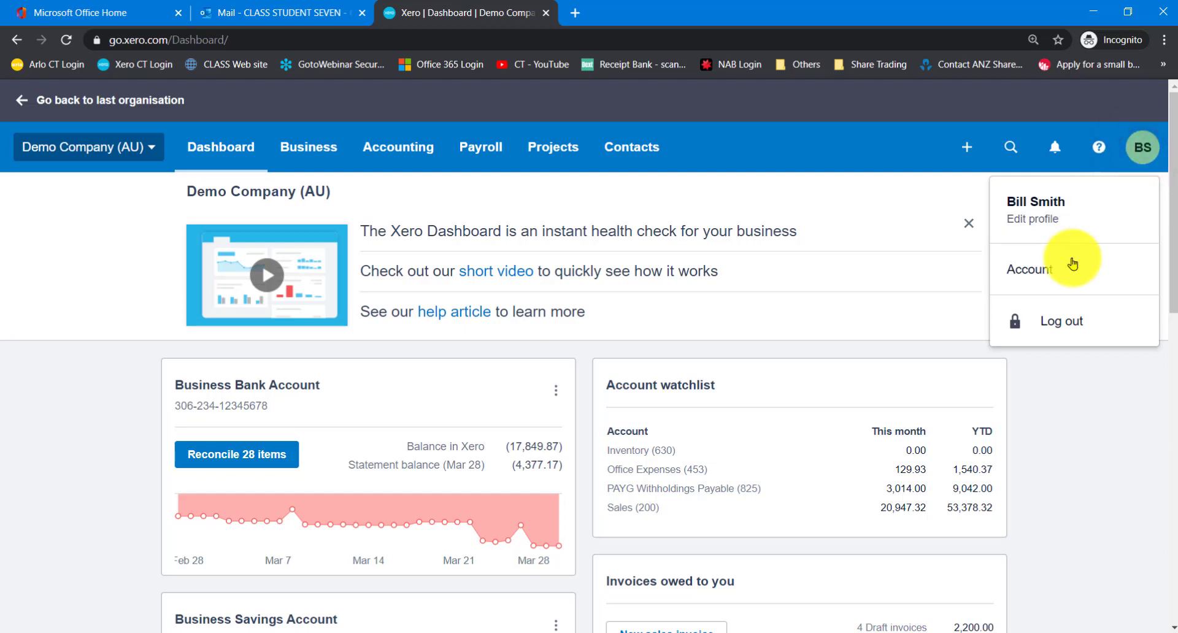
left_click(1055, 323)
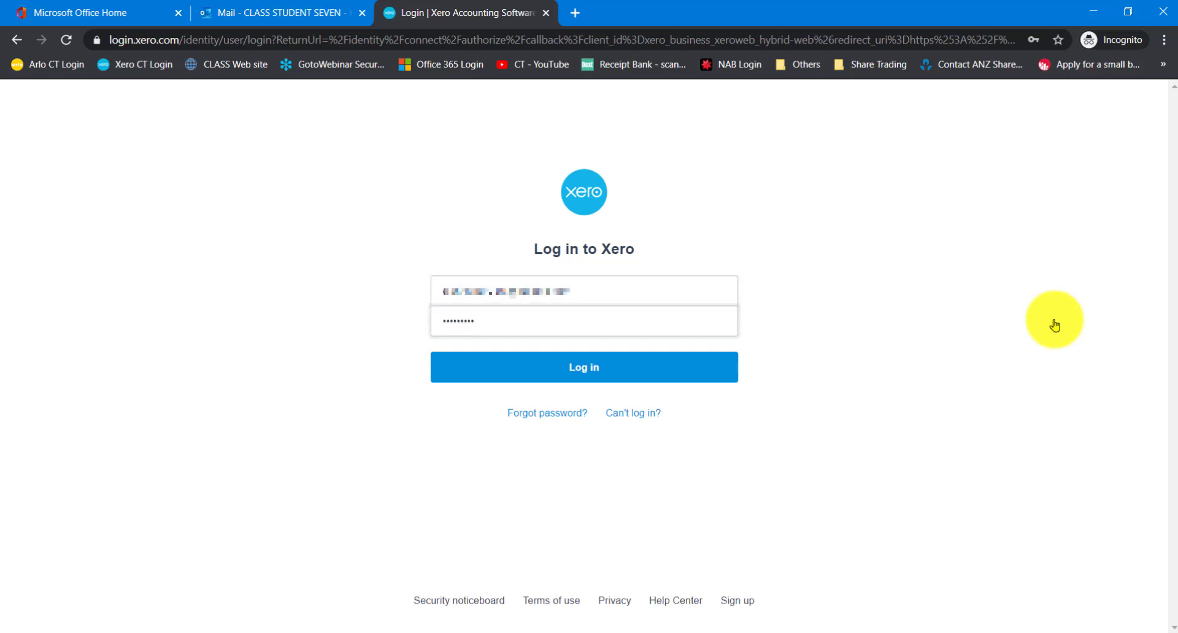
left_click(597, 367)
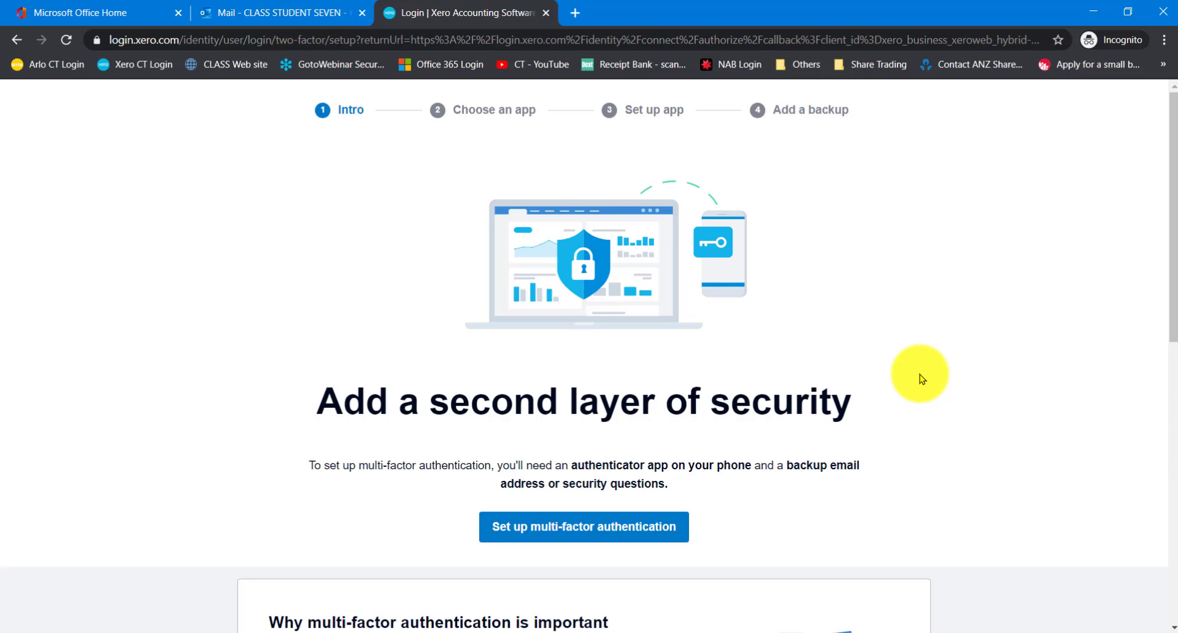
Step: Start the multi-factor authentication setup and choose Xero Verify as the authenticator app
scroll(920, 377, "down", 3)
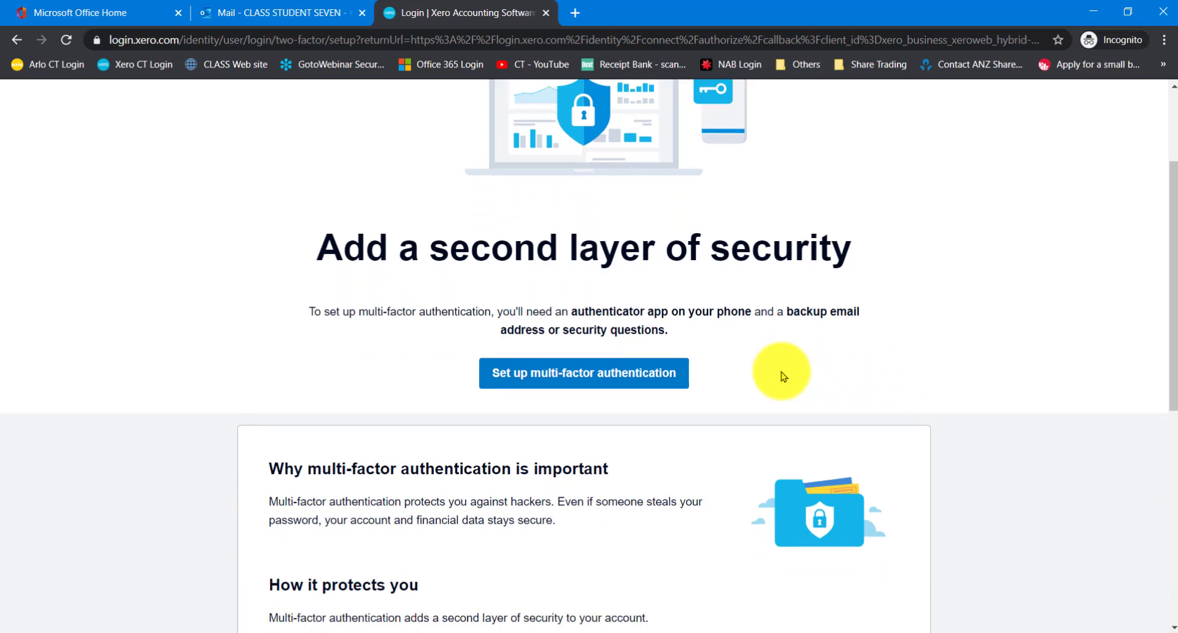
left_click(582, 380)
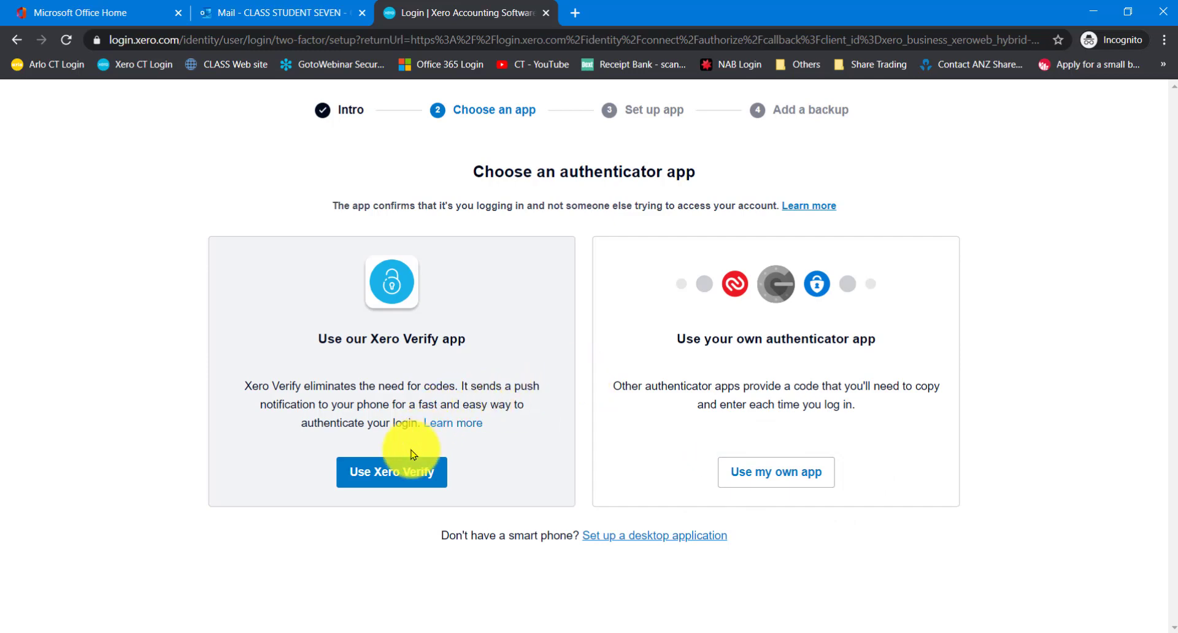
left_click(388, 477)
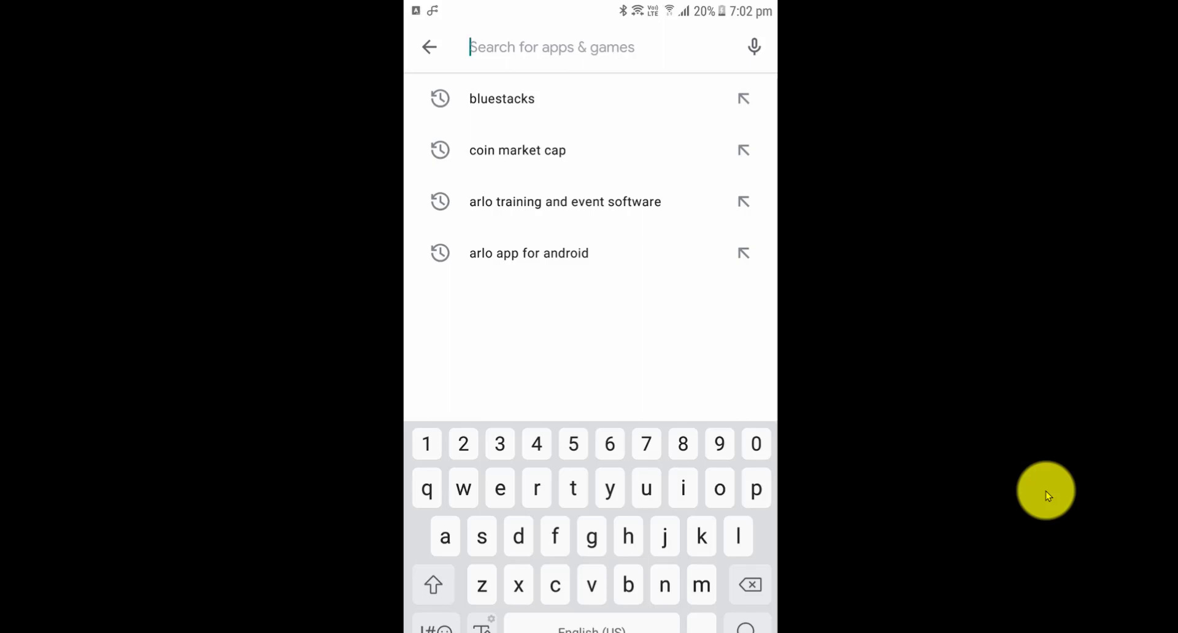
Step: Search the phone's app store for "xero verify", then install and open the Xero Verify app
type("xer")
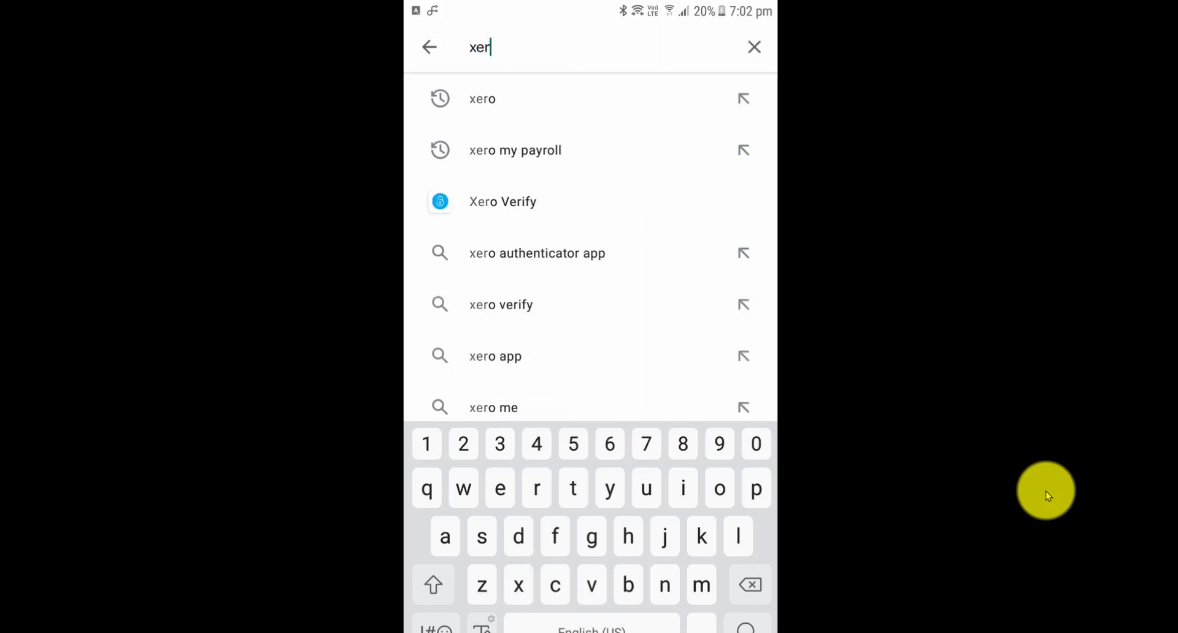
type("o verif")
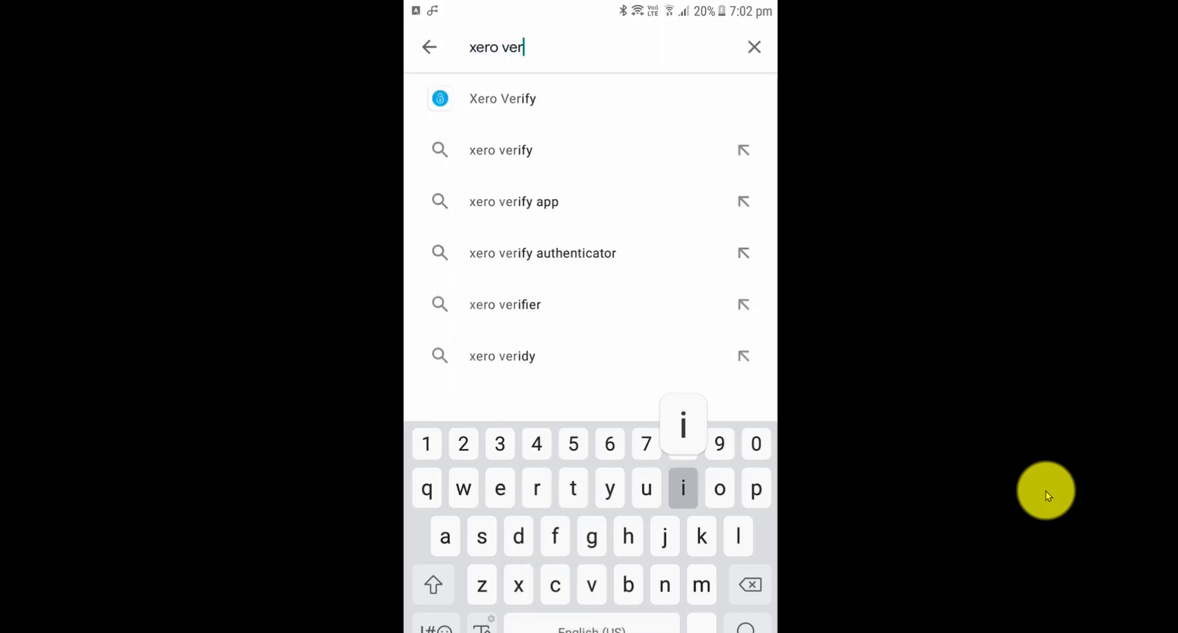
type("y")
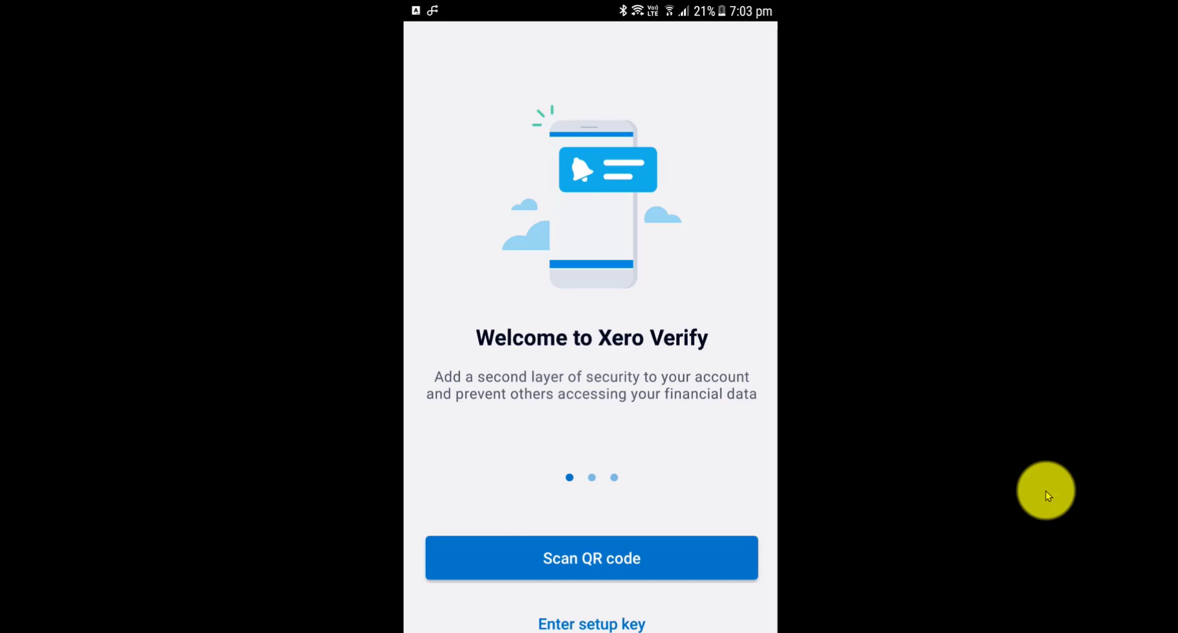
Step: Switch from the mirrored phone to the Xero setup page in Chrome and show the full QR code
key("alt+Tab")
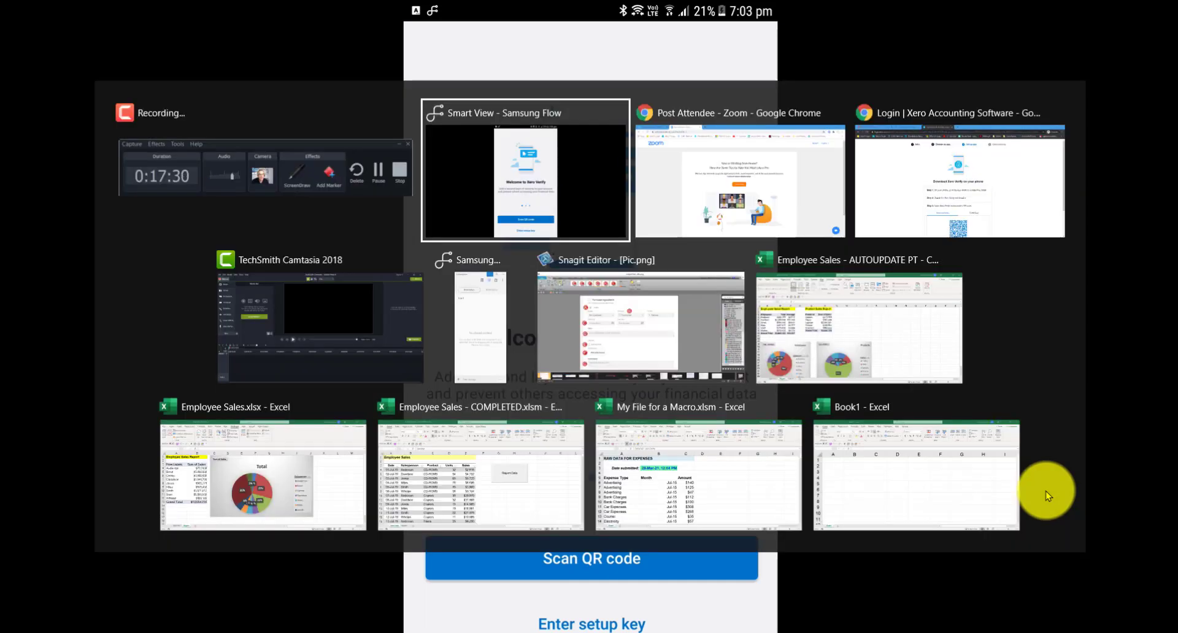
key("Tab")
key("Tab")
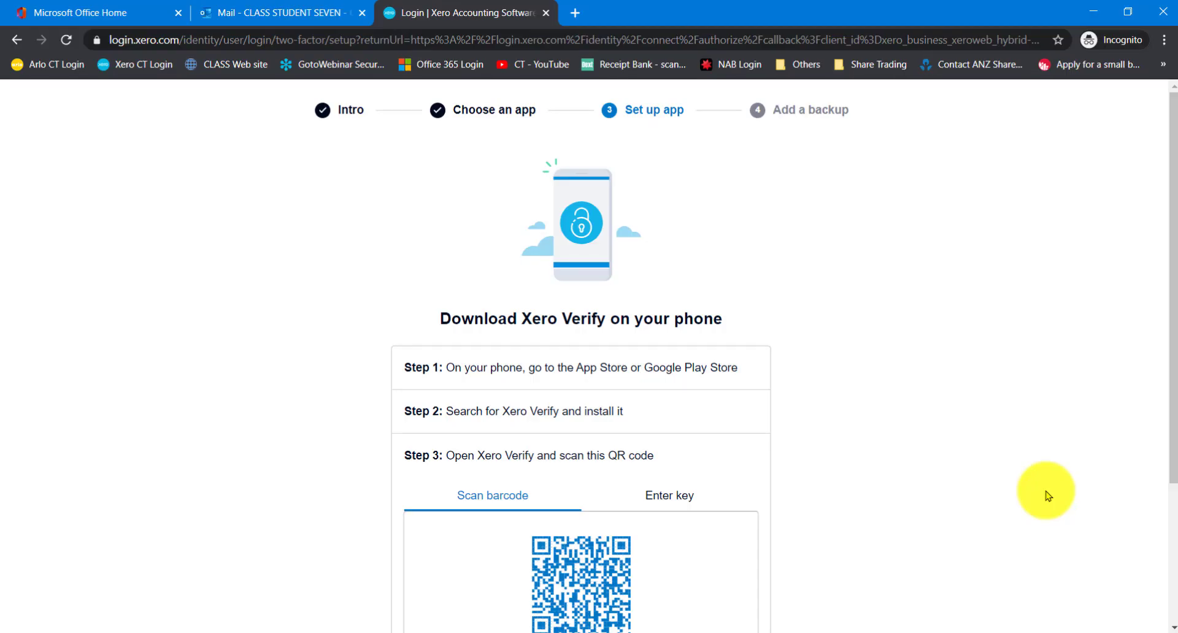
scroll(1047, 491, "down", 1)
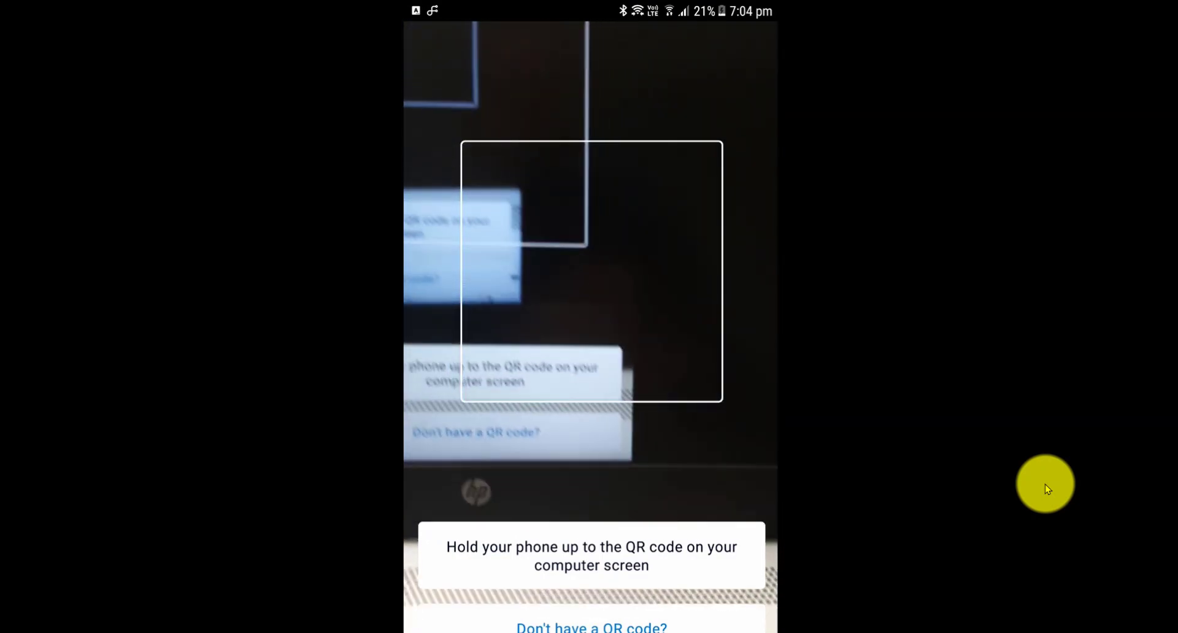
Step: Return to the QR code page in Chrome, scan the code with Xero Verify and try to continue the setup
key("alt+Tab")
key("alt+Tab")
key("alt+Tab")
key("alt+Tab")
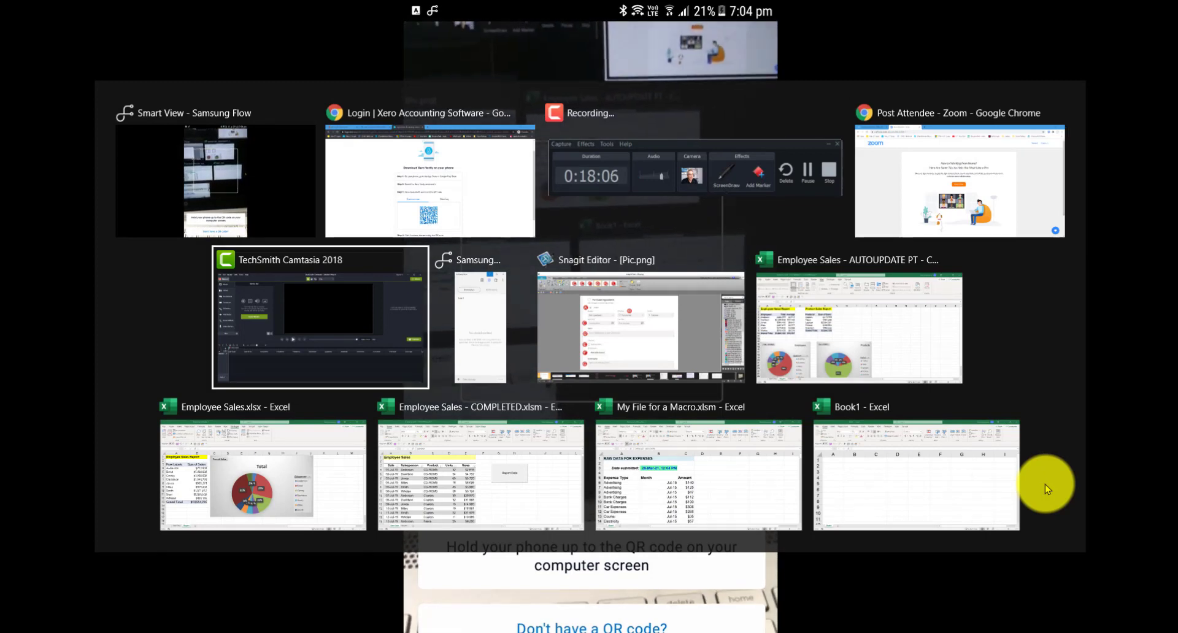
key("alt+shift+Tab")
key("alt+shift+Tab")
key("alt+shift+Tab")
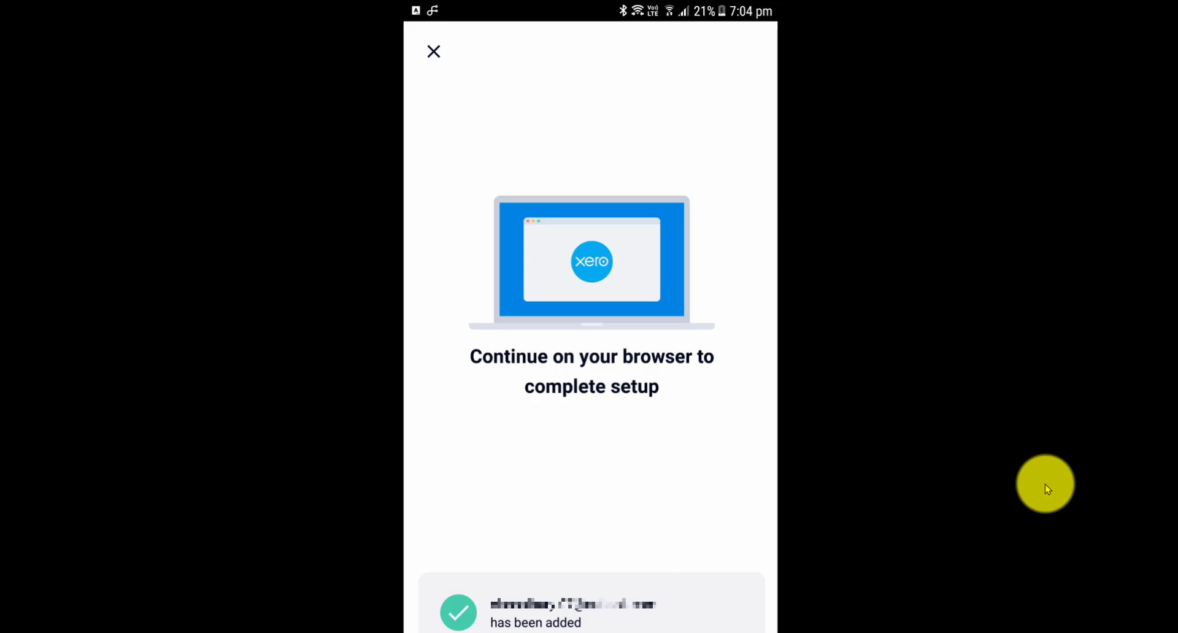
key("alt+Tab")
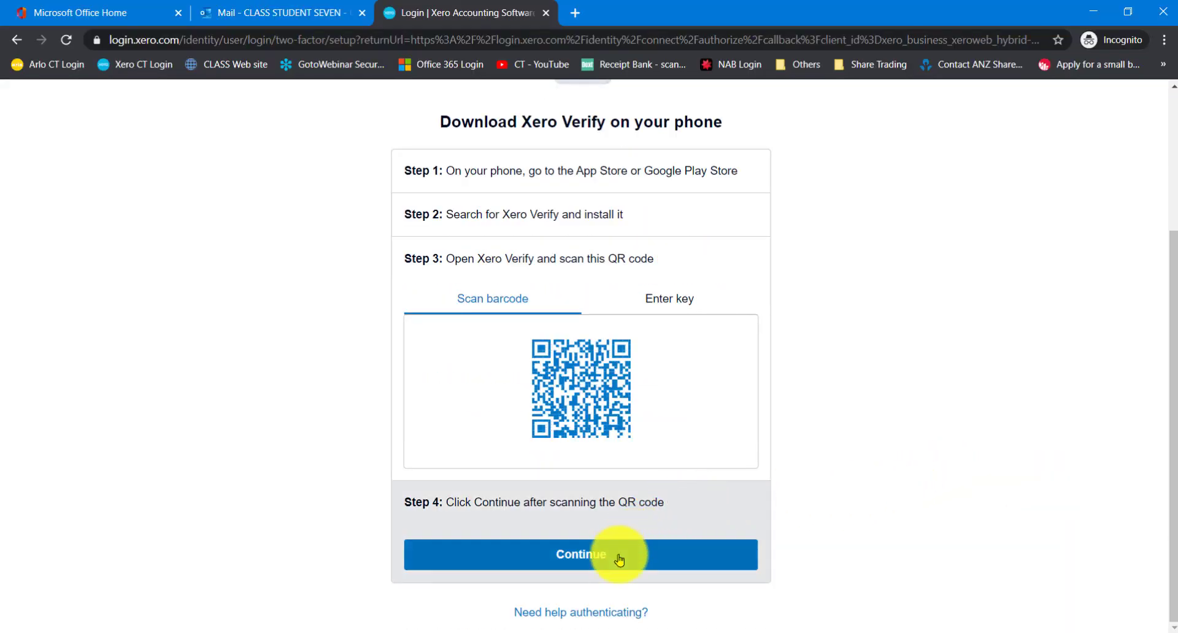
left_click(617, 560)
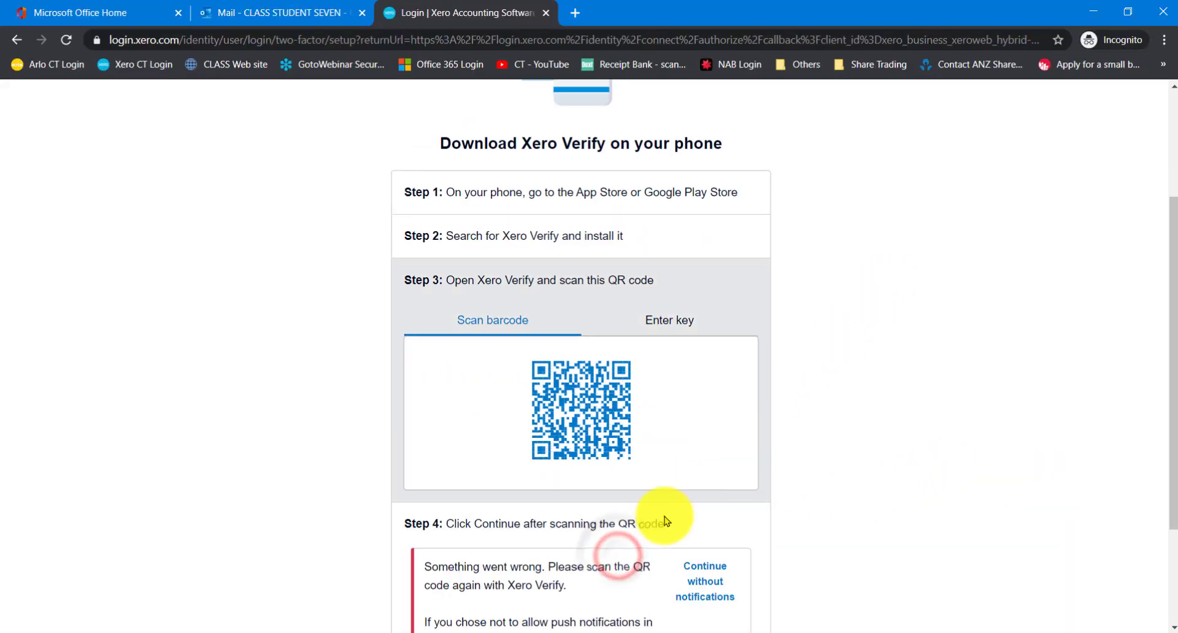
Step: Finish adding the account in Xero Verify through Samsung Flow, then return to Chrome and continue to the backup stage
mouse_move(632, 629)
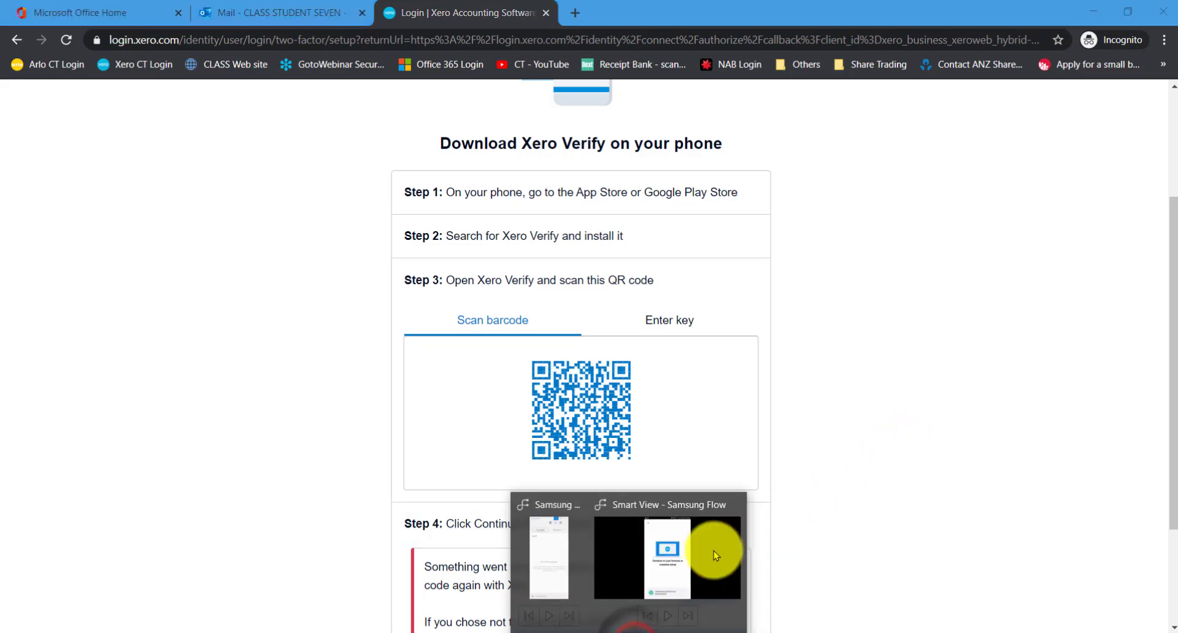
left_click(676, 563)
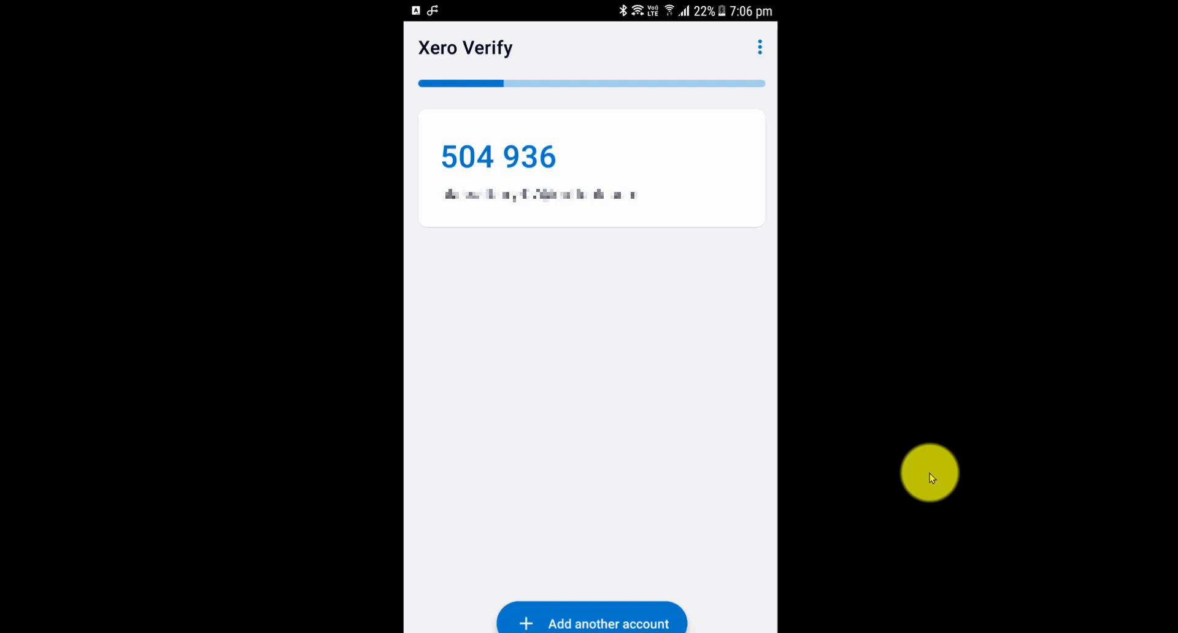
key("alt+Tab")
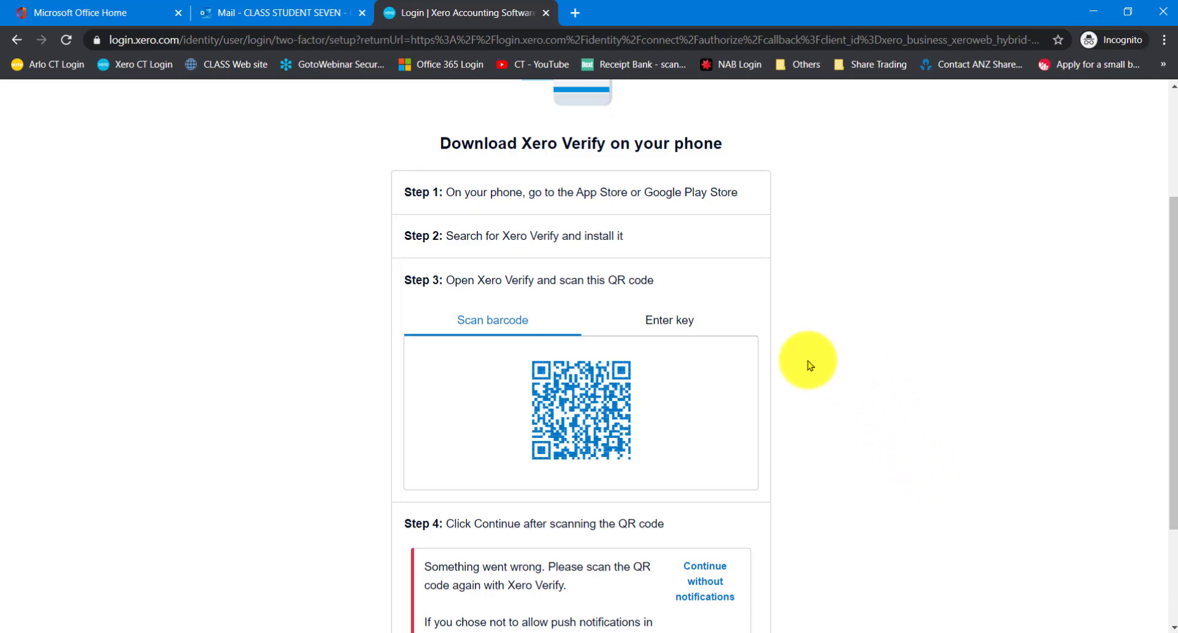
scroll(822, 383, "down", 2)
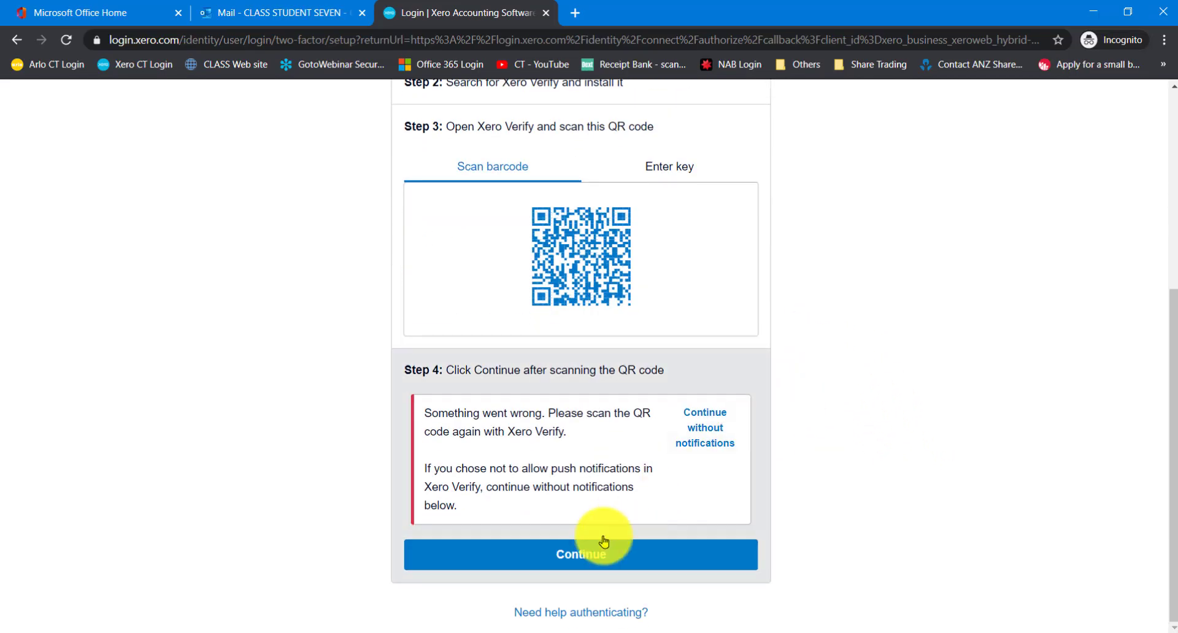
left_click(563, 559)
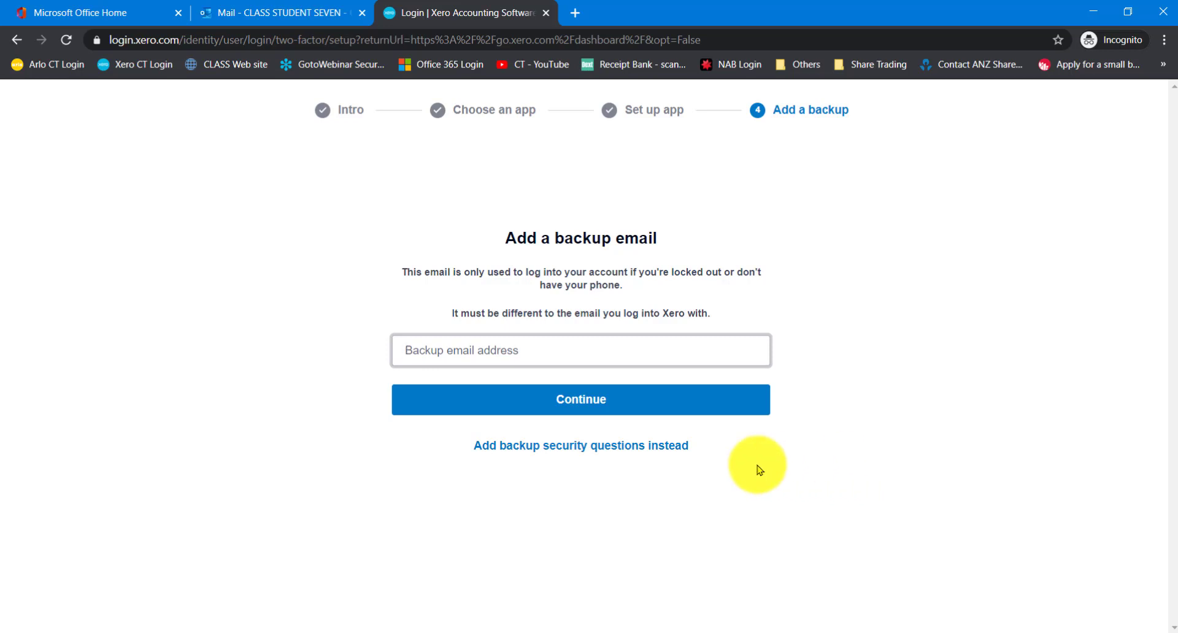
Step: Submit backup security questions about dream car, dream job and first pet's name with their answers, and continue to Xero
left_click(579, 454)
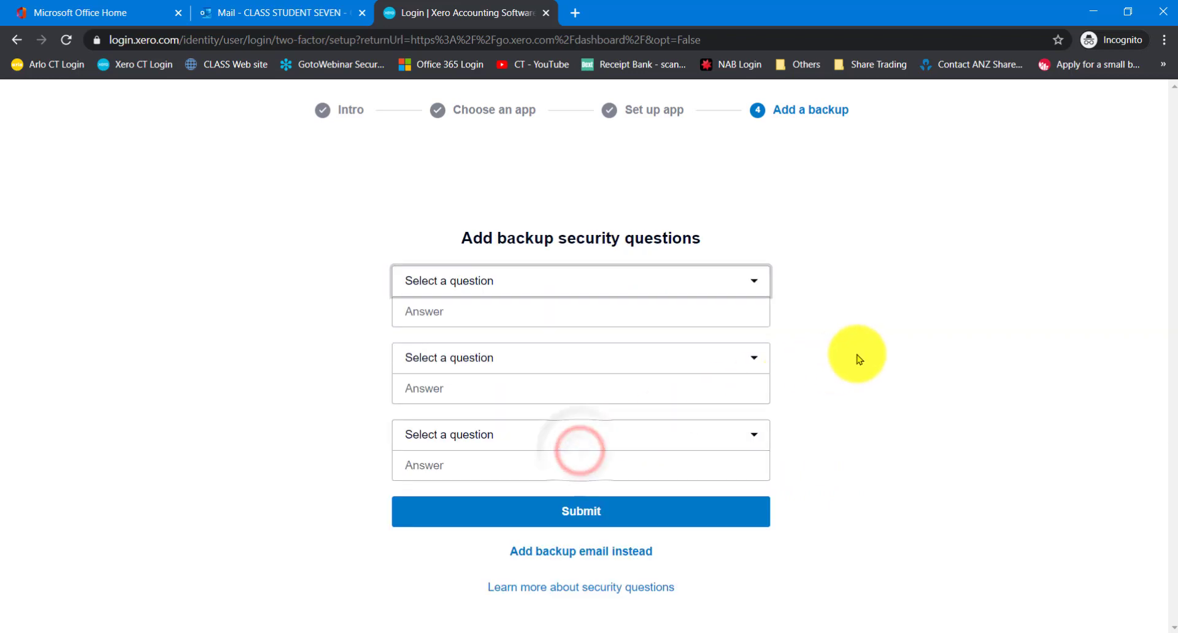
left_click(759, 288)
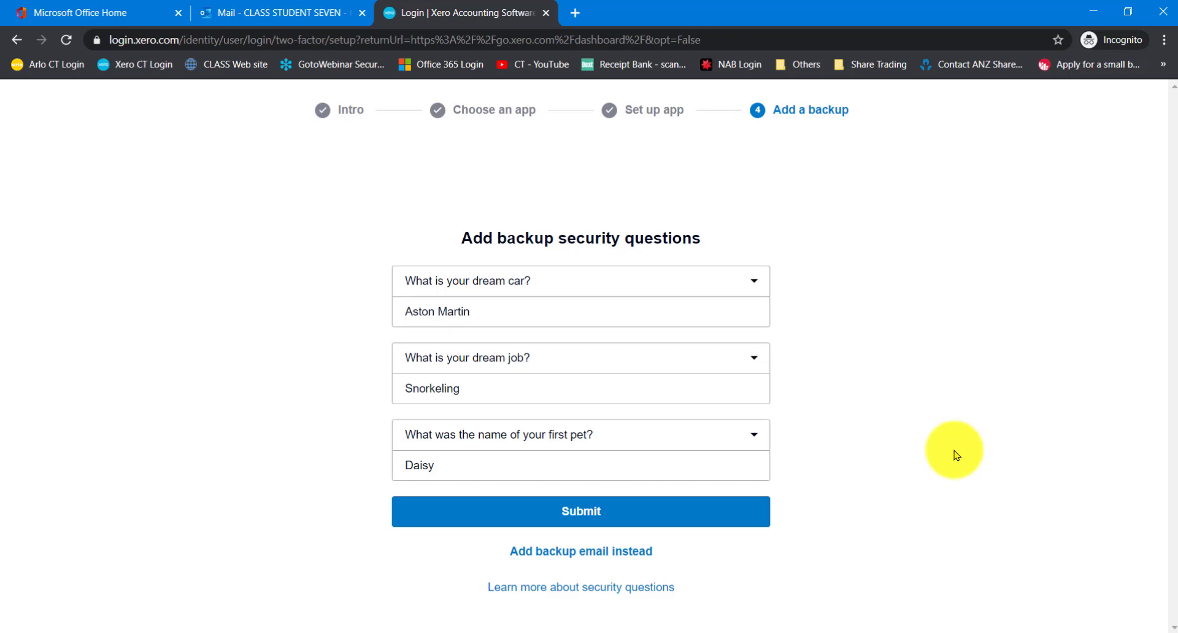
left_click(584, 520)
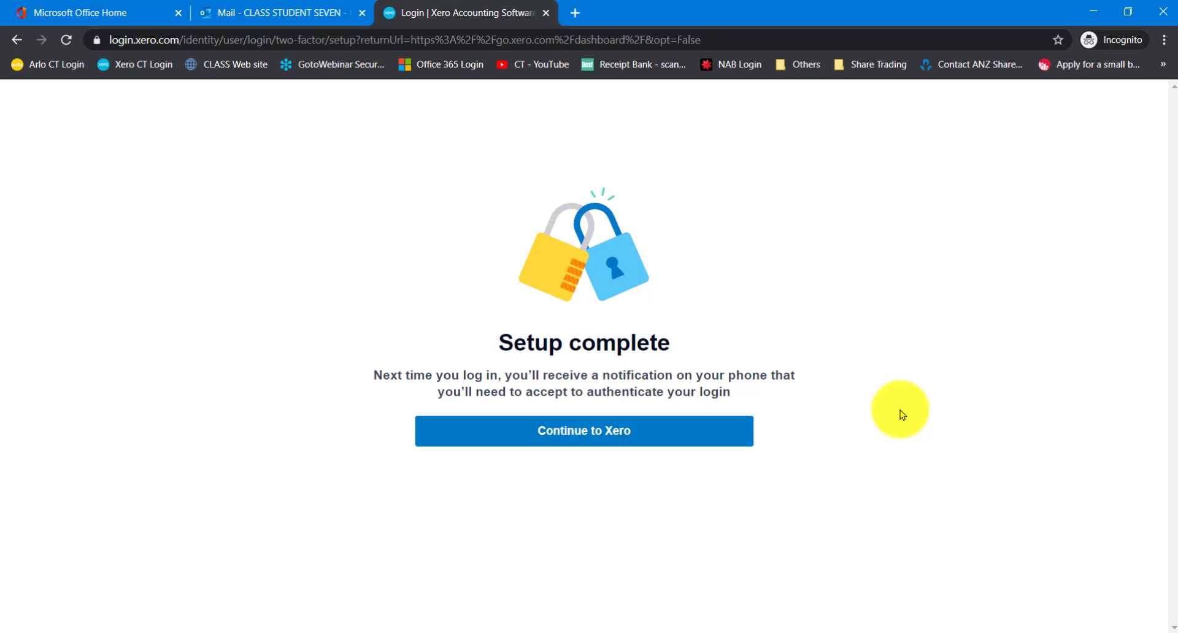
left_click(585, 435)
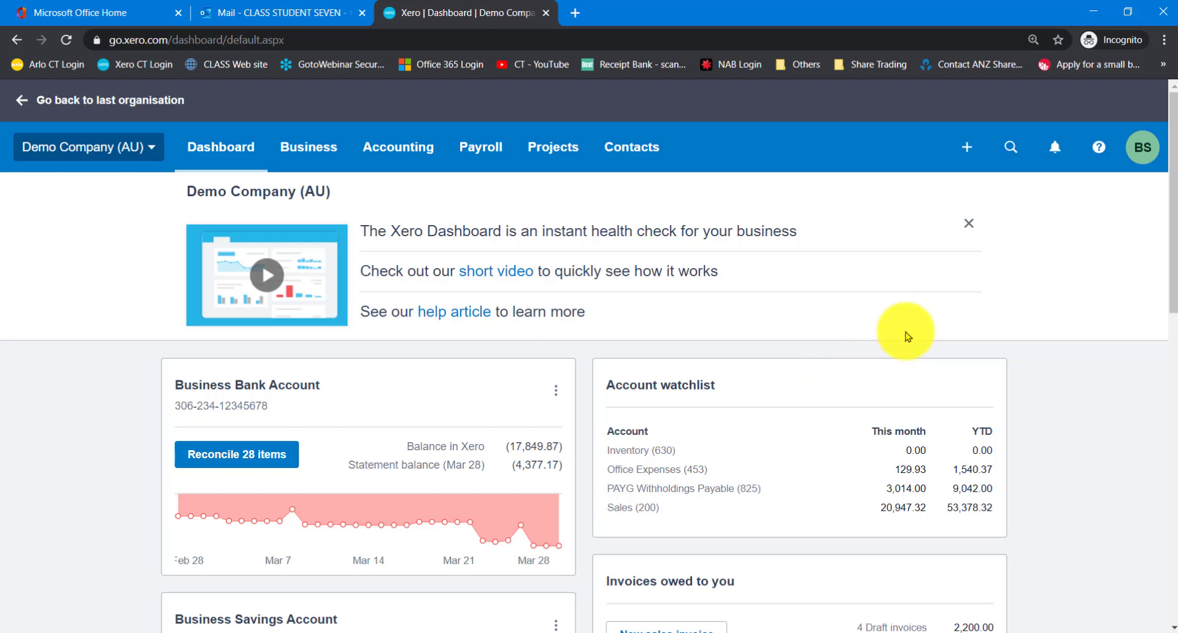
Step: Log out of the Demo Company session and submit the saved credentials to test the authenticated login
left_click(1146, 158)
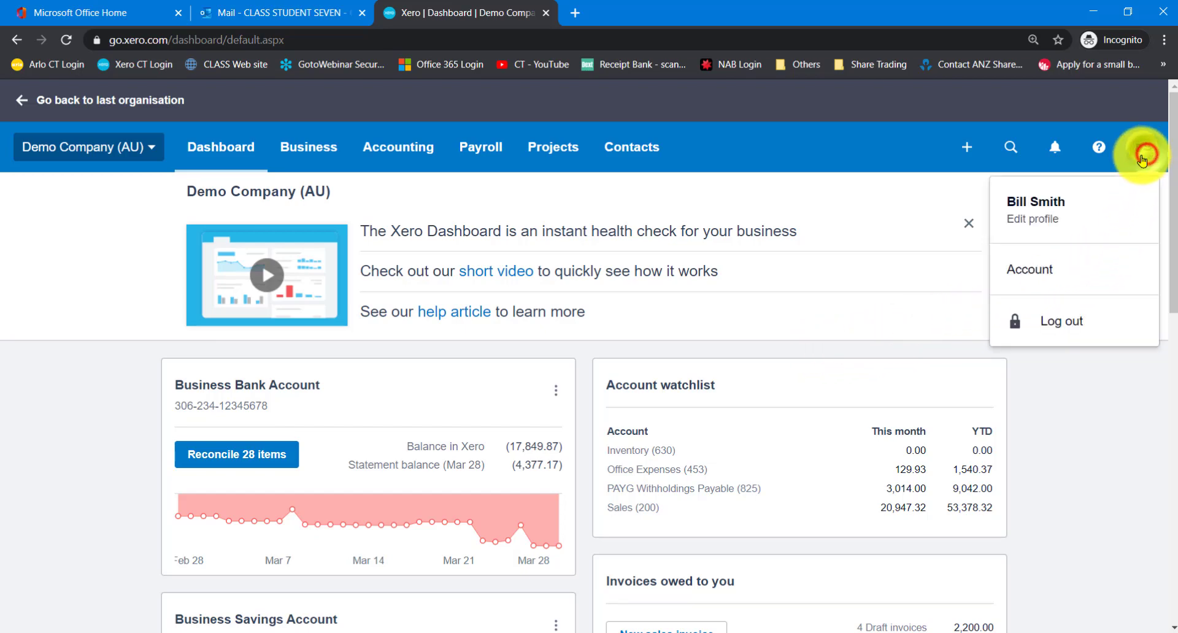
left_click(1066, 318)
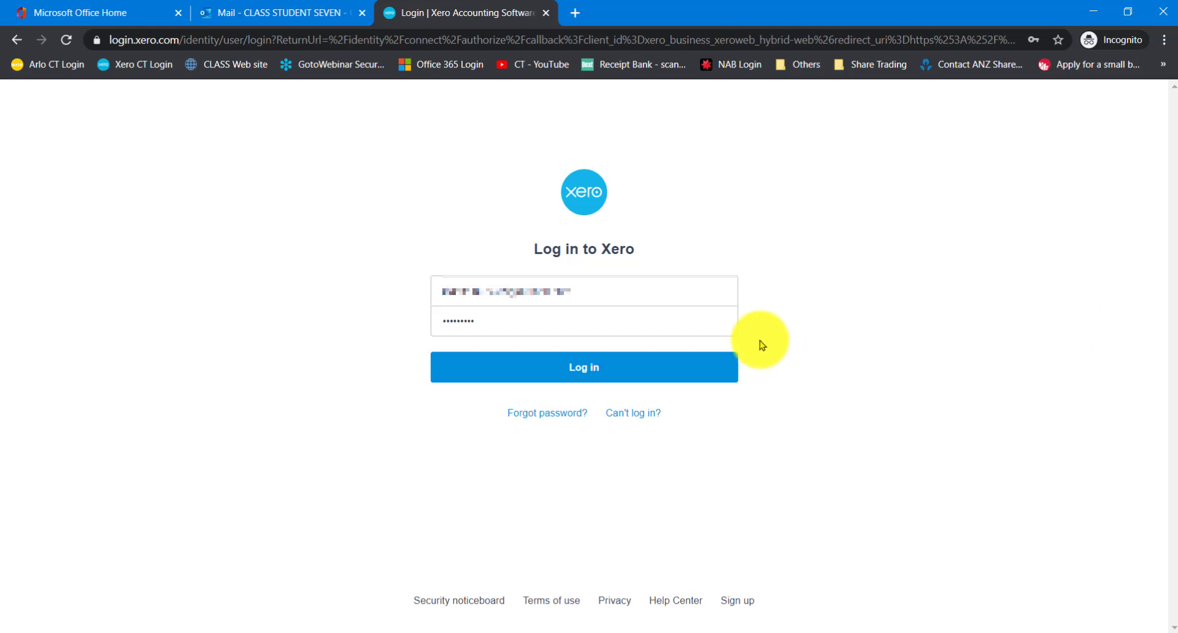
left_click(585, 367)
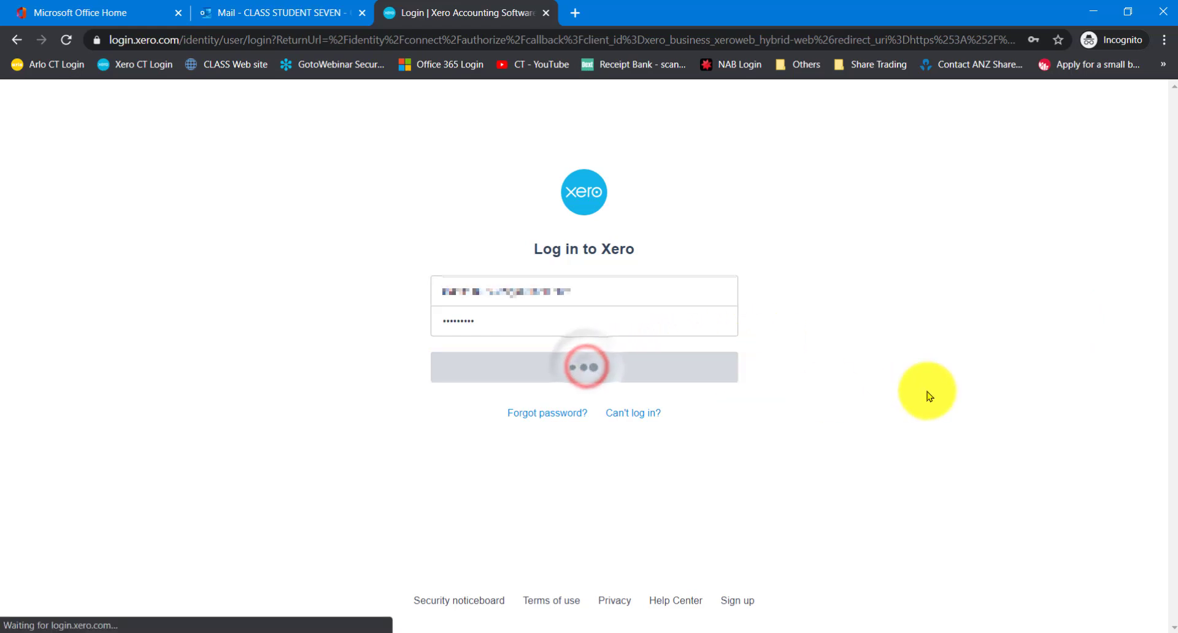